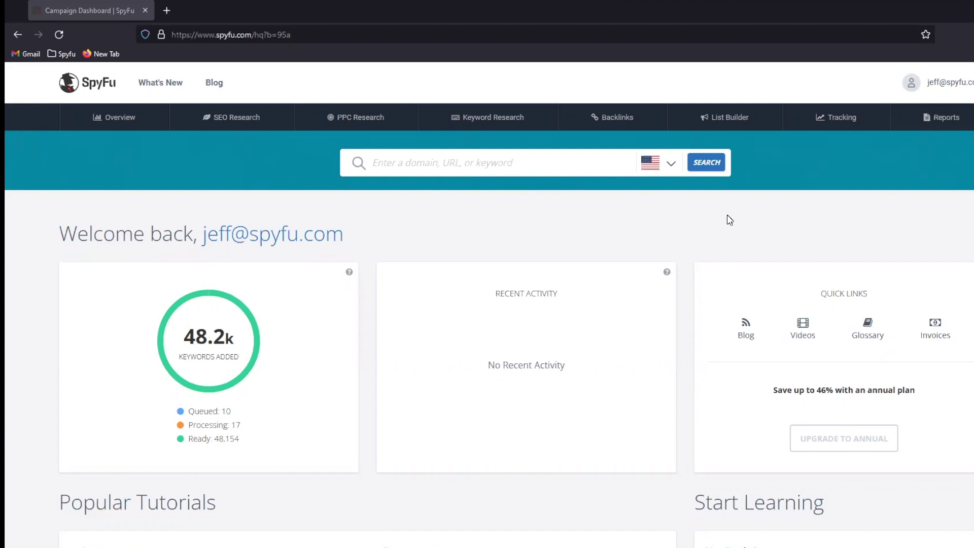
# - Search SpyFu for the keyword 'air conditioning'
pyautogui.click(492, 161)
pyautogui.write('air conditioning')
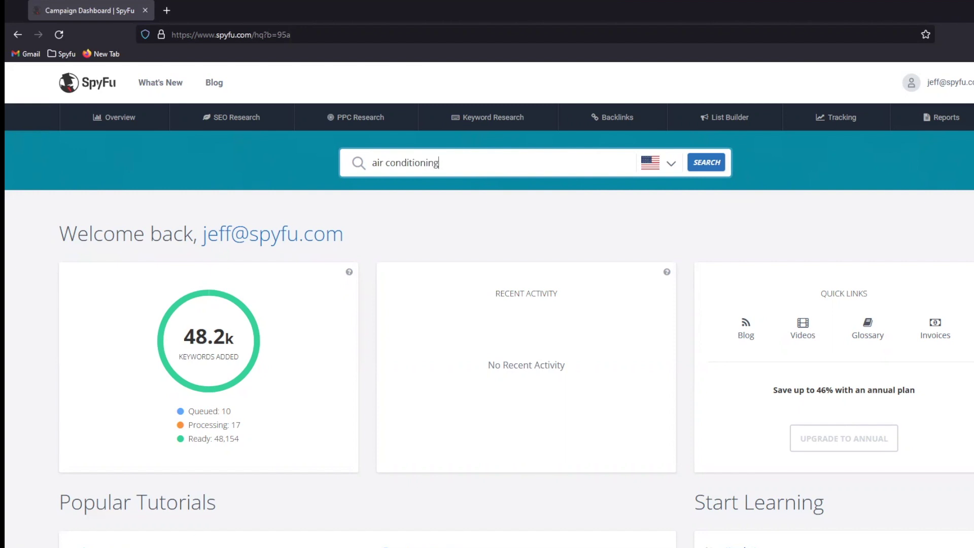
pyautogui.press('Return')
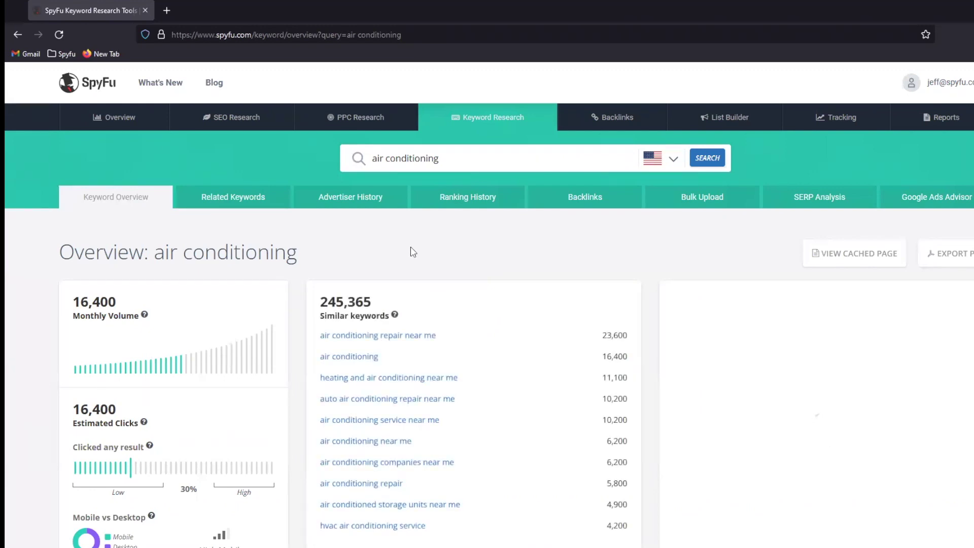
# - Review the overview: 16,400 monthly volume, 245,365 similar keywords and 24,188 questions
pyautogui.scroll(-1, 195, 270)
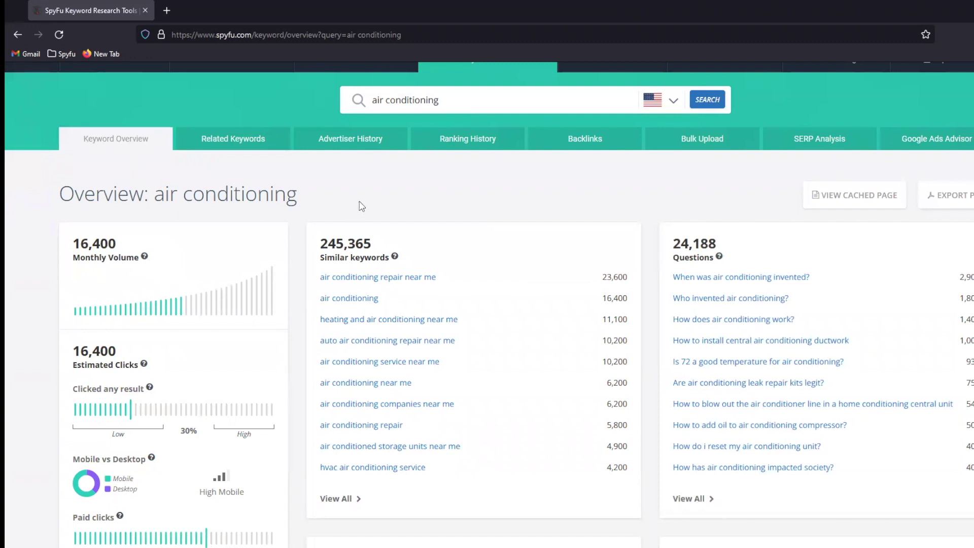
pyautogui.scroll(-2, 483, 189)
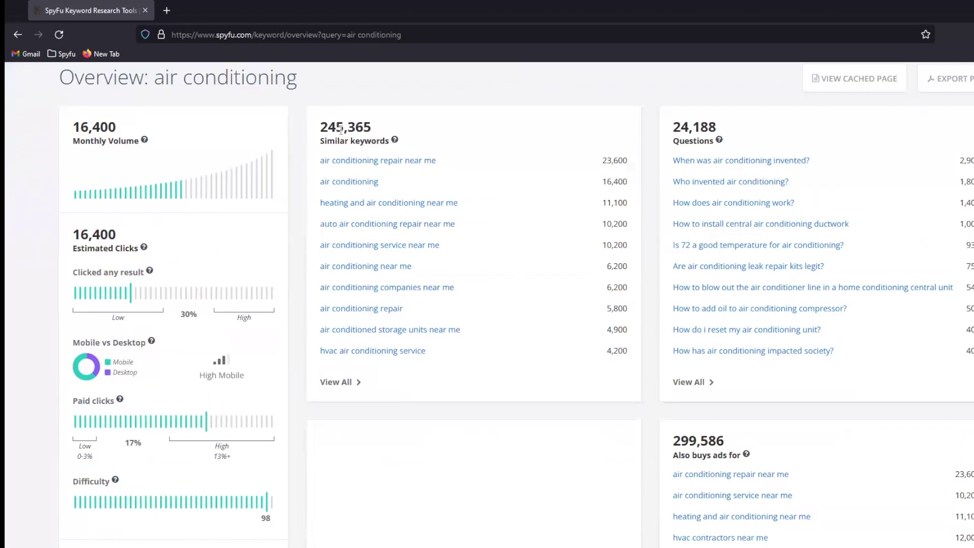
pyautogui.scroll(1, 183, 132)
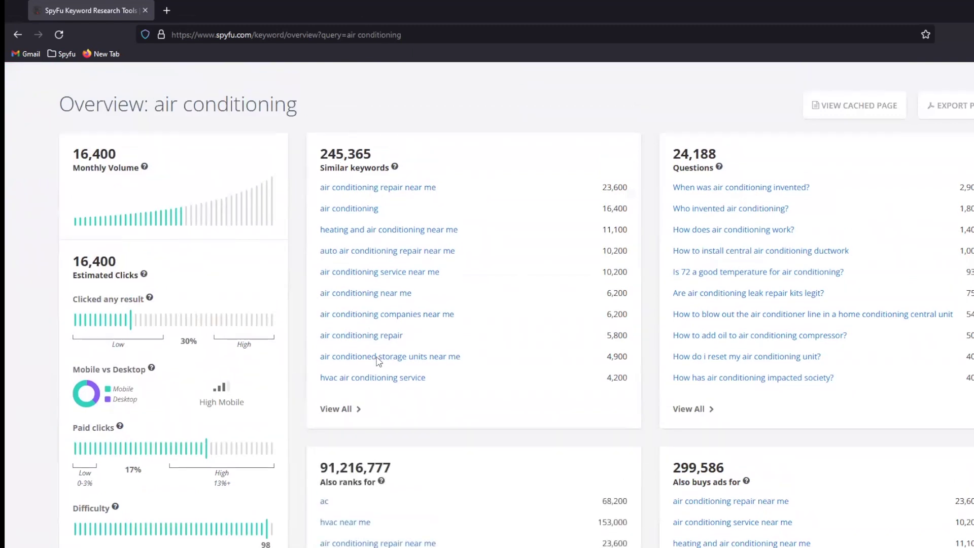
pyautogui.moveTo(155, 135); pyautogui.dragTo(345, 134)
pyautogui.click(345, 134)
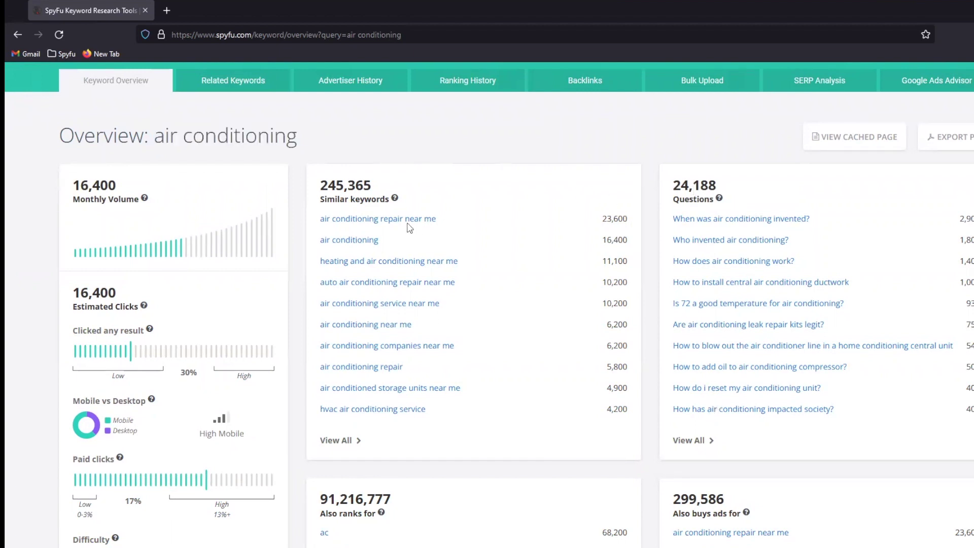
pyautogui.scroll(-1, 410, 228)
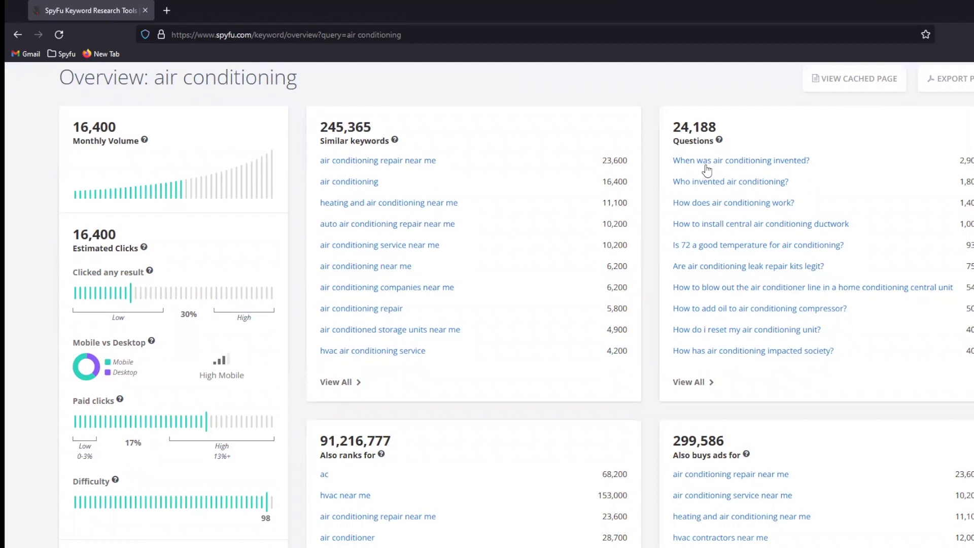
pyautogui.scroll(1, 705, 165)
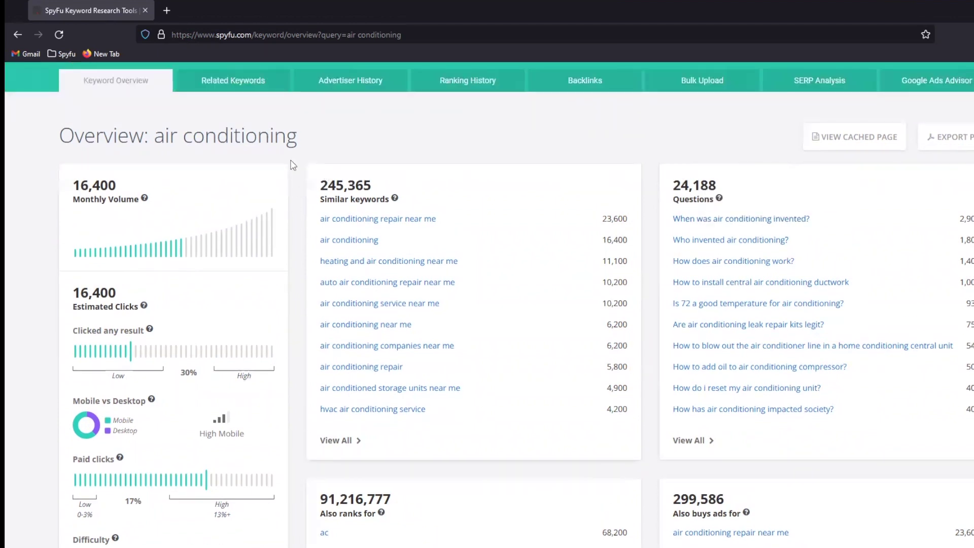
pyautogui.moveTo(306, 139); pyautogui.dragTo(154, 143)
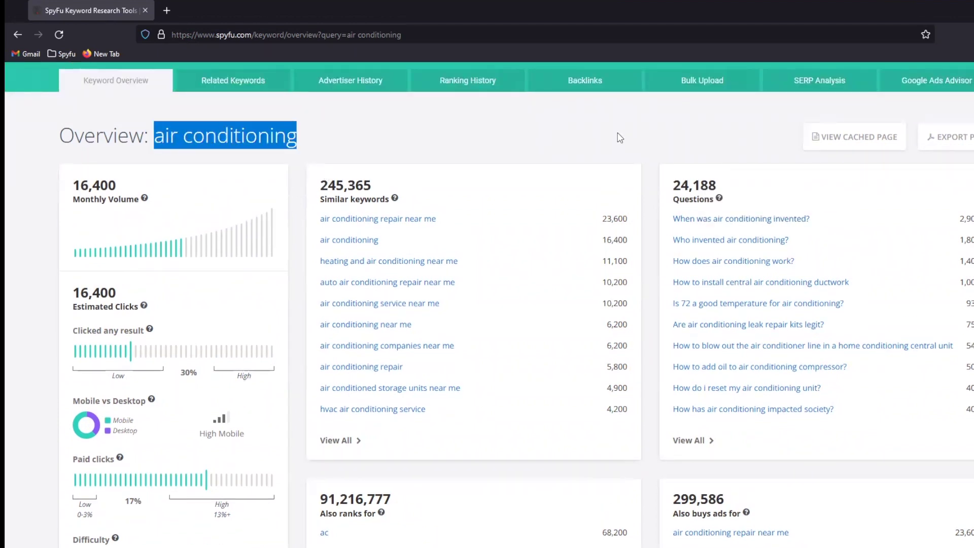
pyautogui.click(629, 140)
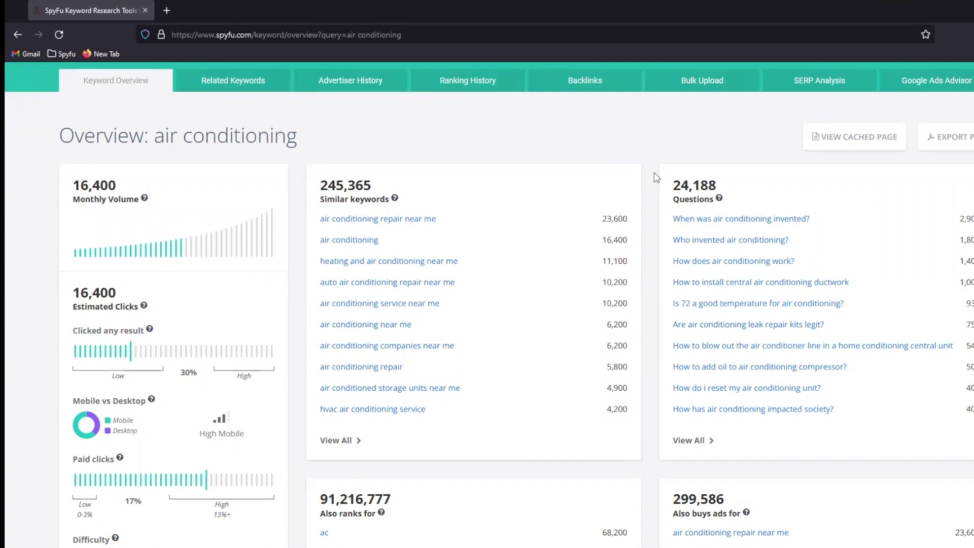
pyautogui.scroll(-4, 657, 178)
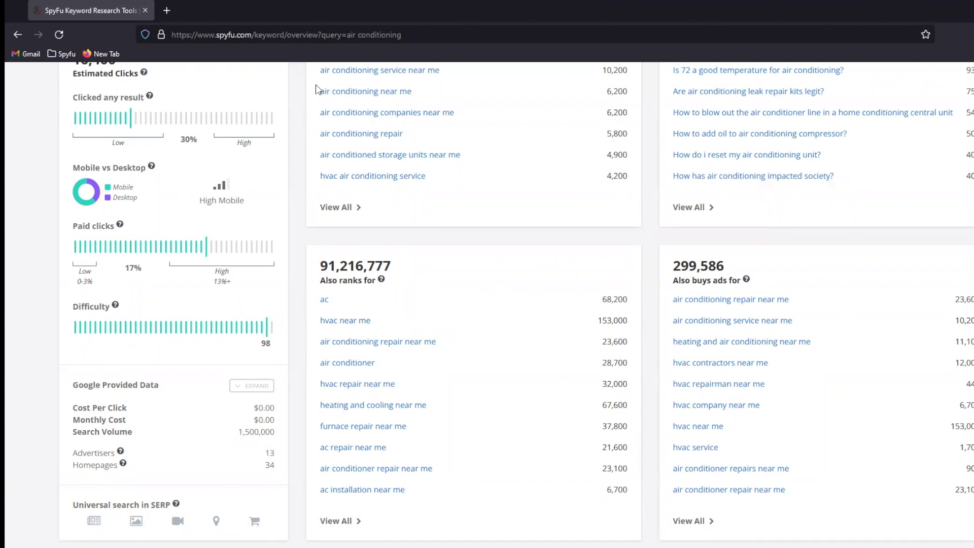
pyautogui.scroll(5, 274, 213)
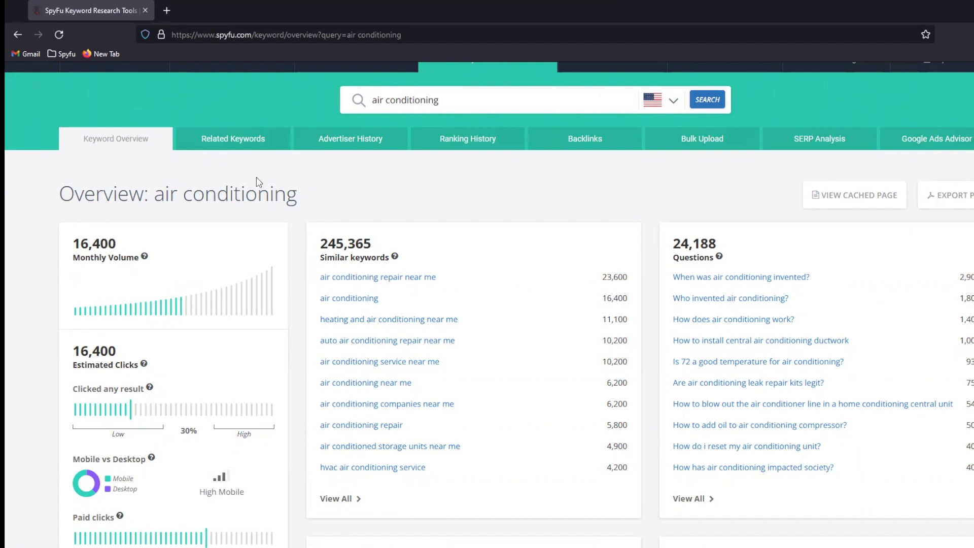
# - Show Related Keywords for air conditioning with the 'Also ranks for' search type
pyautogui.click(248, 145)
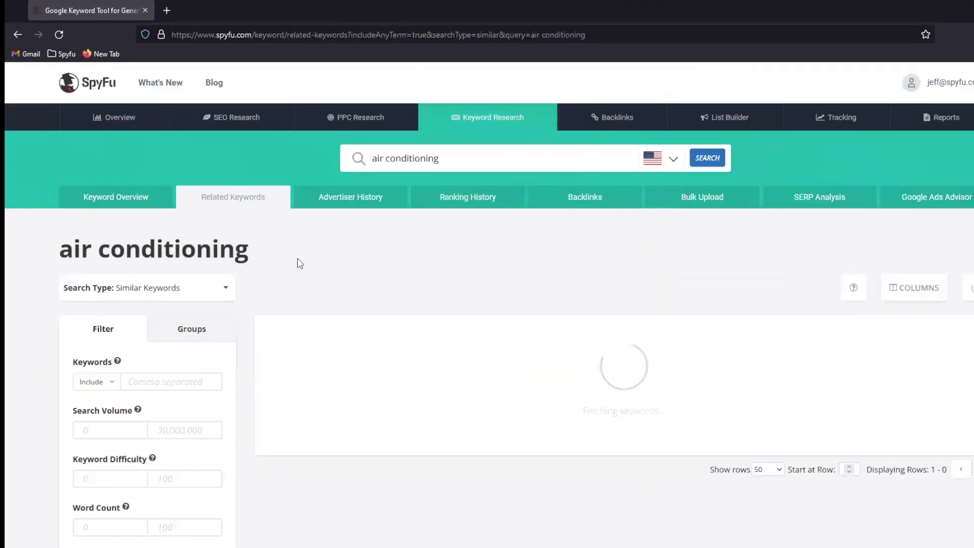
pyautogui.scroll(-2, 326, 246)
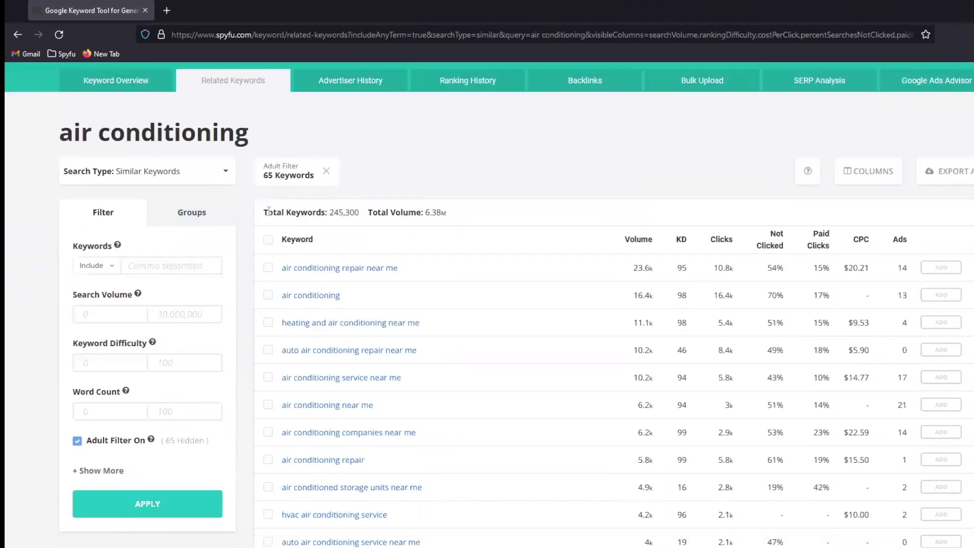
pyautogui.click(148, 182)
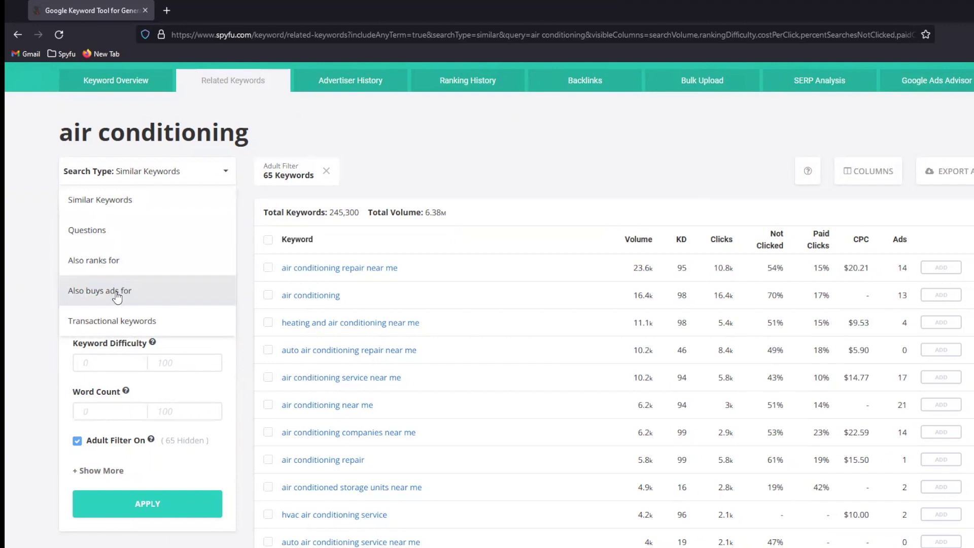
pyautogui.click(107, 263)
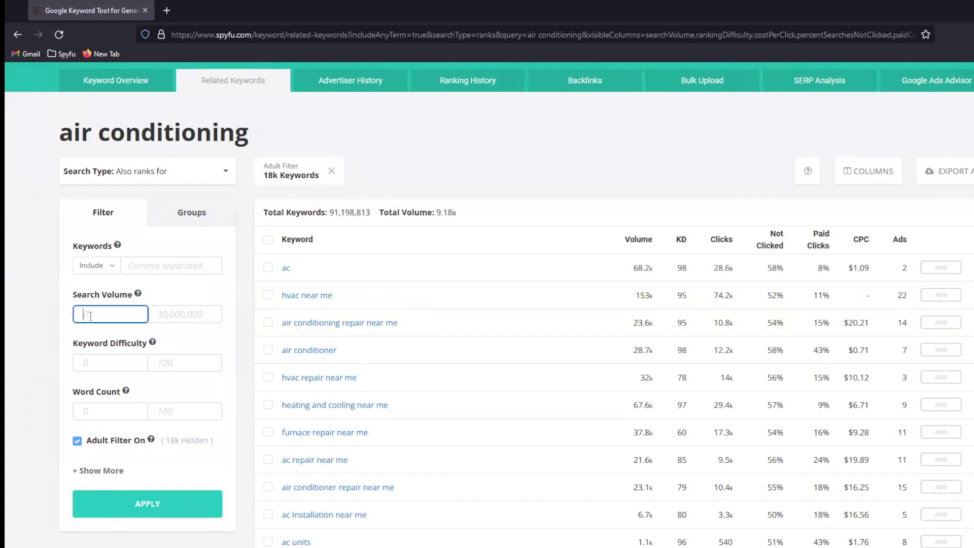
# - Filter related keywords to a minimum search volume of 100 and check the volumes
pyautogui.write('100')
pyautogui.press('Return')
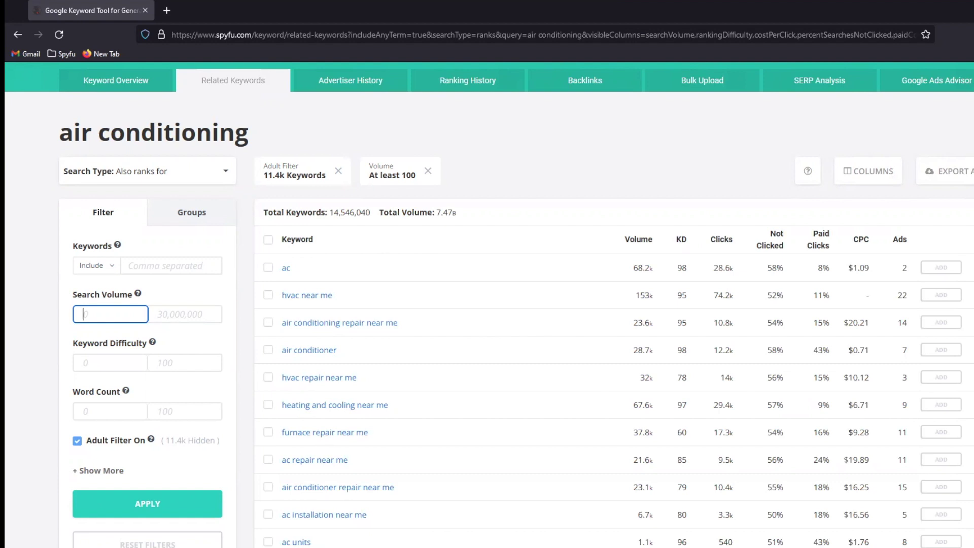
pyautogui.scroll(-2, 538, 248)
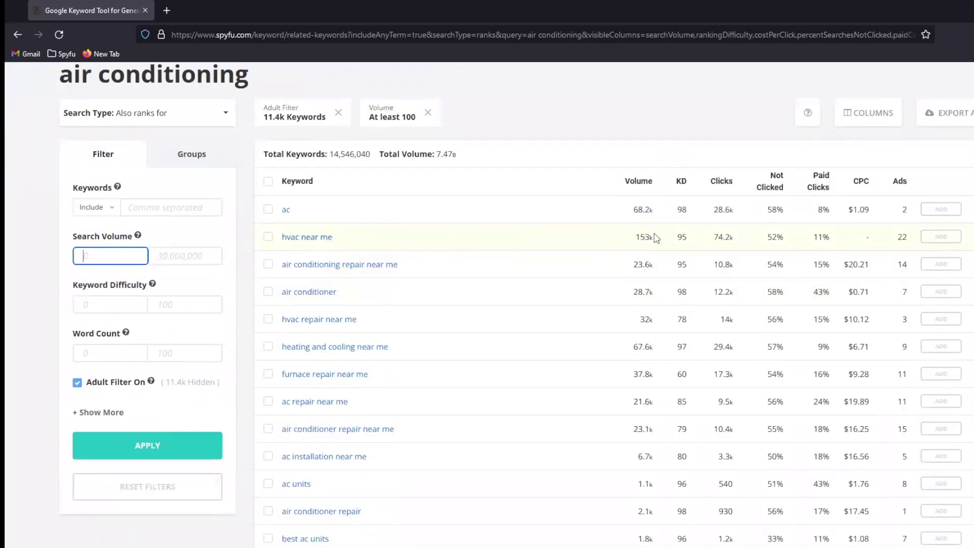
pyautogui.moveTo(657, 237); pyautogui.dragTo(629, 237)
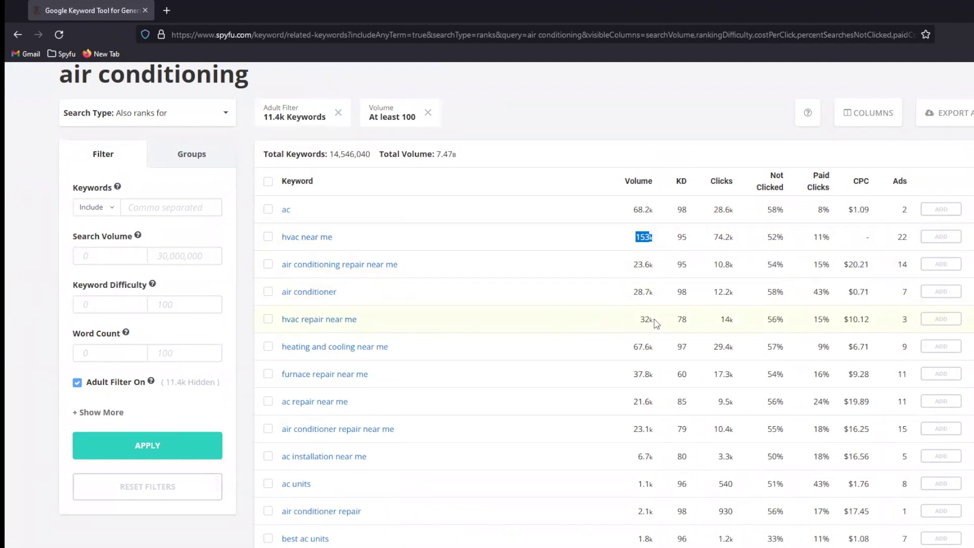
pyautogui.moveTo(658, 319); pyautogui.dragTo(633, 320)
pyautogui.click(632, 320)
pyautogui.scroll(-5, 505, 248)
pyautogui.scroll(-3, 507, 262)
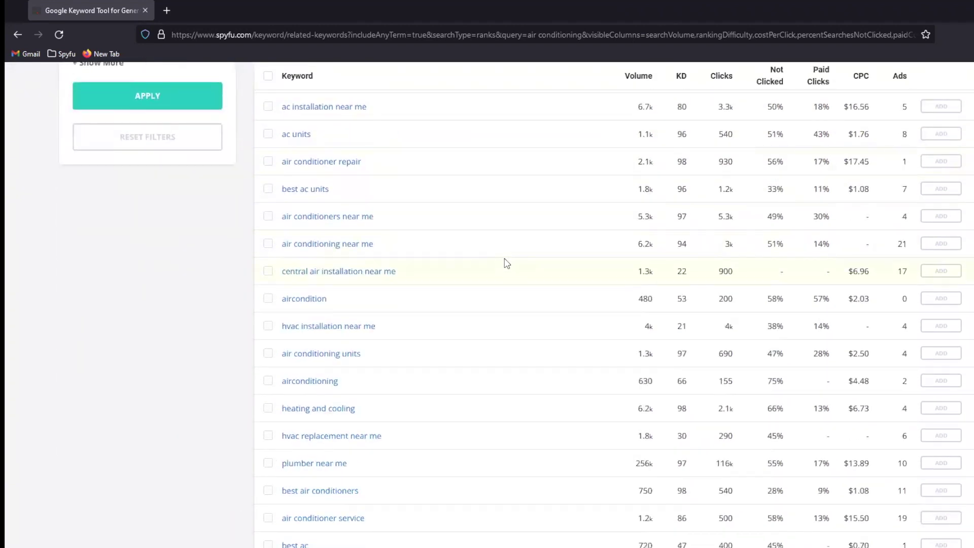
pyautogui.scroll(10, 507, 262)
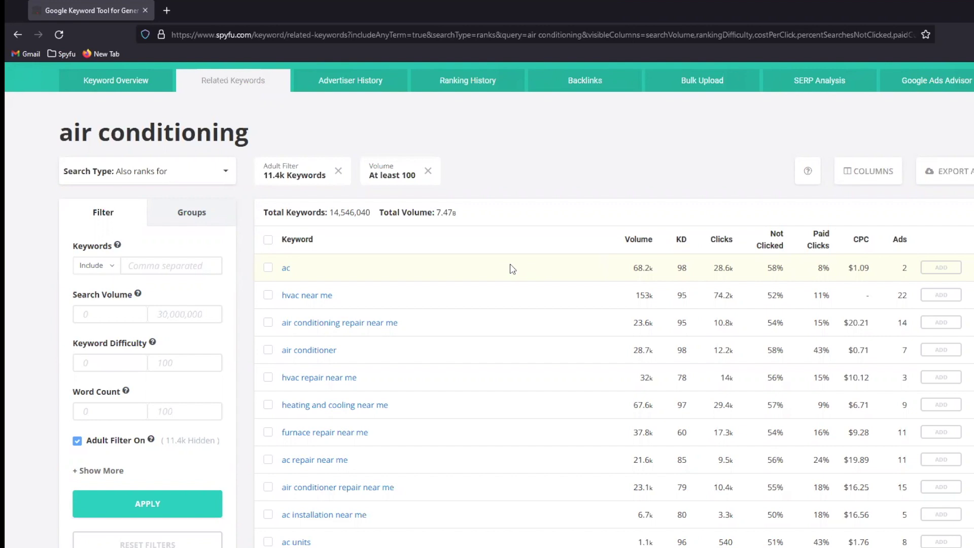
# - Require both 'air conditioning' AND 'cost' in keywords, leaving 55 results totalling 10.1k volume
pyautogui.click(188, 264)
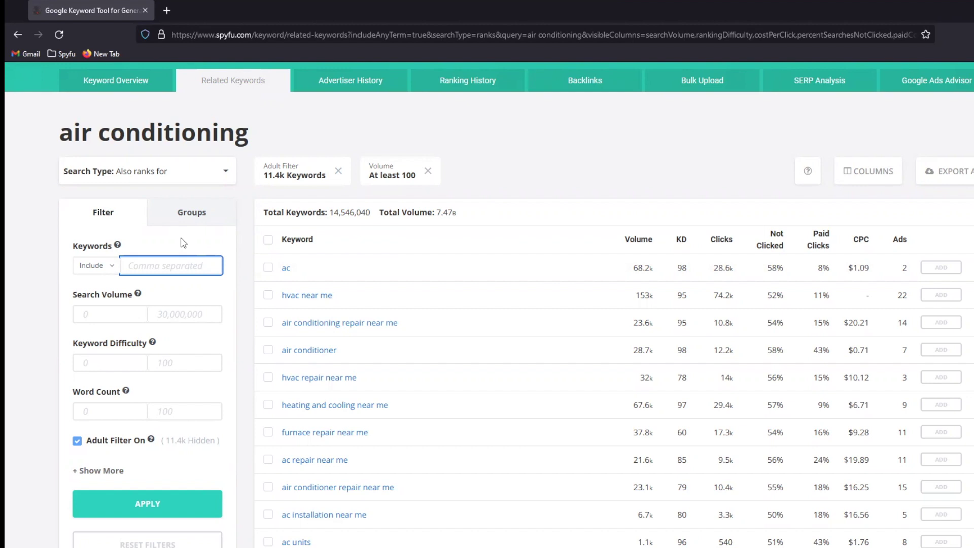
pyautogui.write('air conditioning')
pyautogui.press('Return')
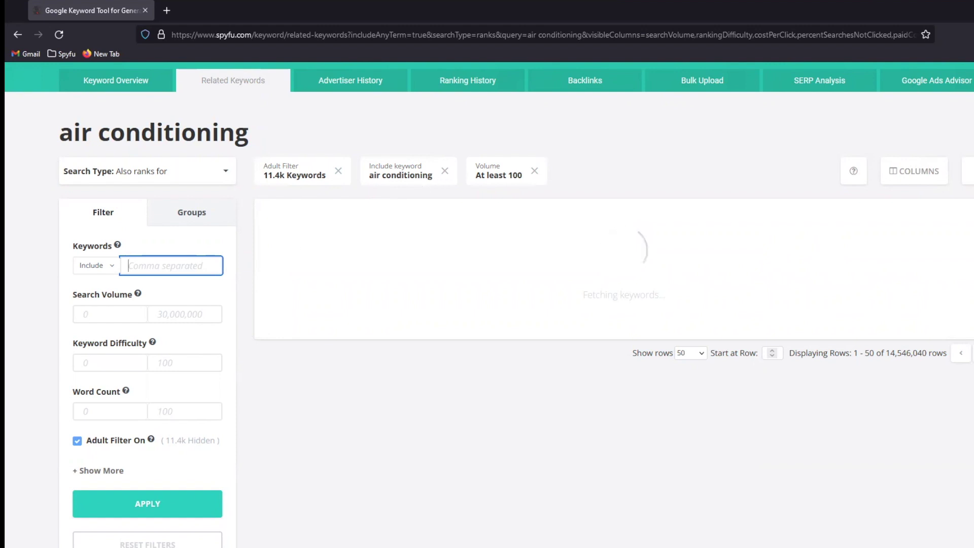
pyautogui.write('cost')
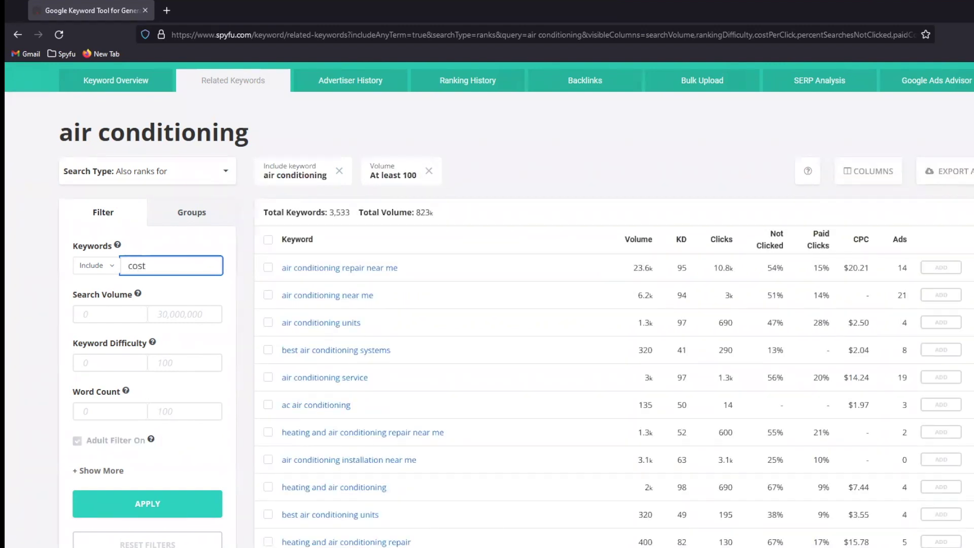
pyautogui.press('Return')
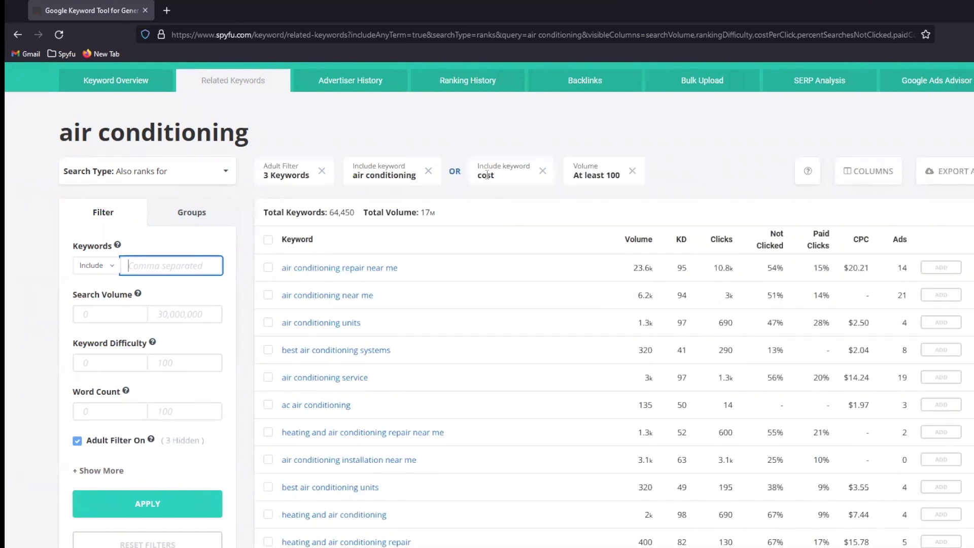
pyautogui.click(453, 173)
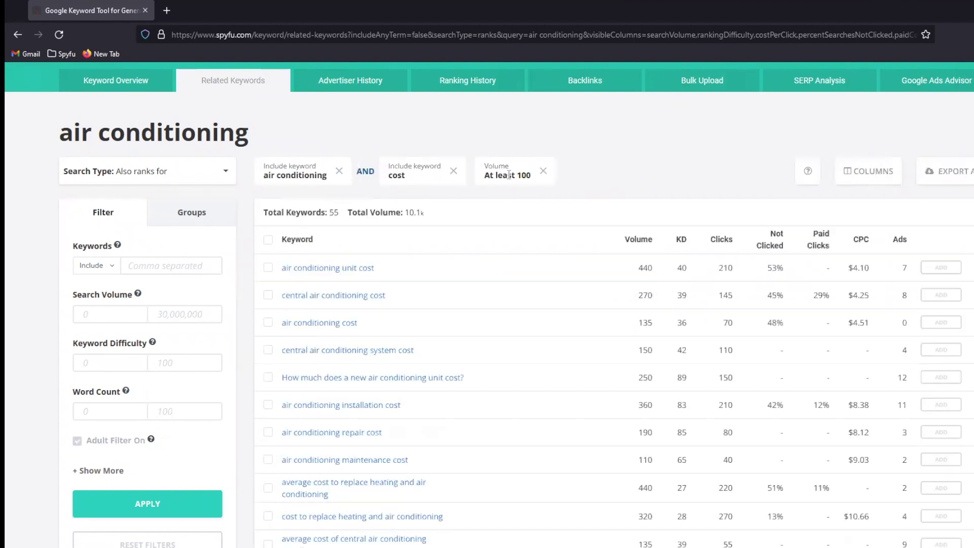
pyautogui.scroll(-3, 575, 257)
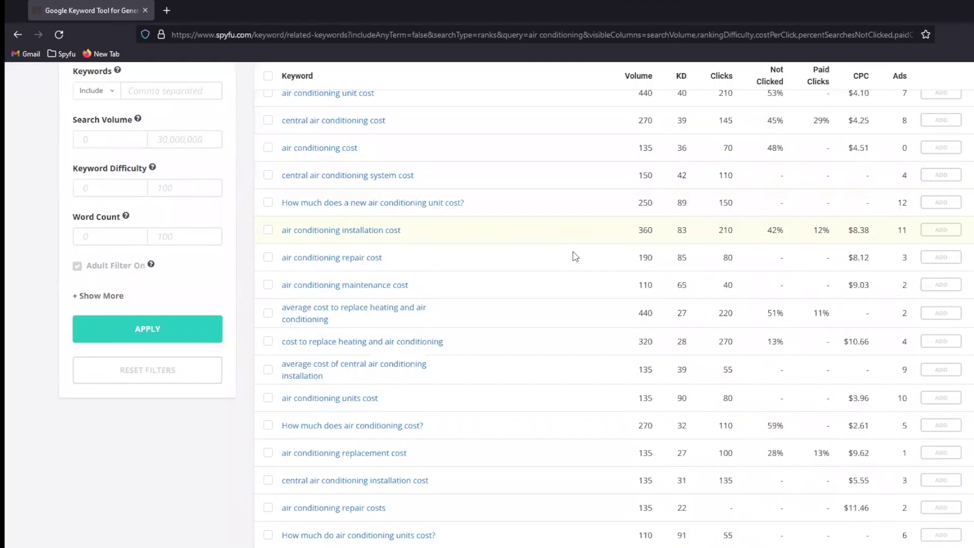
pyautogui.scroll(-2, 572, 254)
pyautogui.scroll(6, 443, 250)
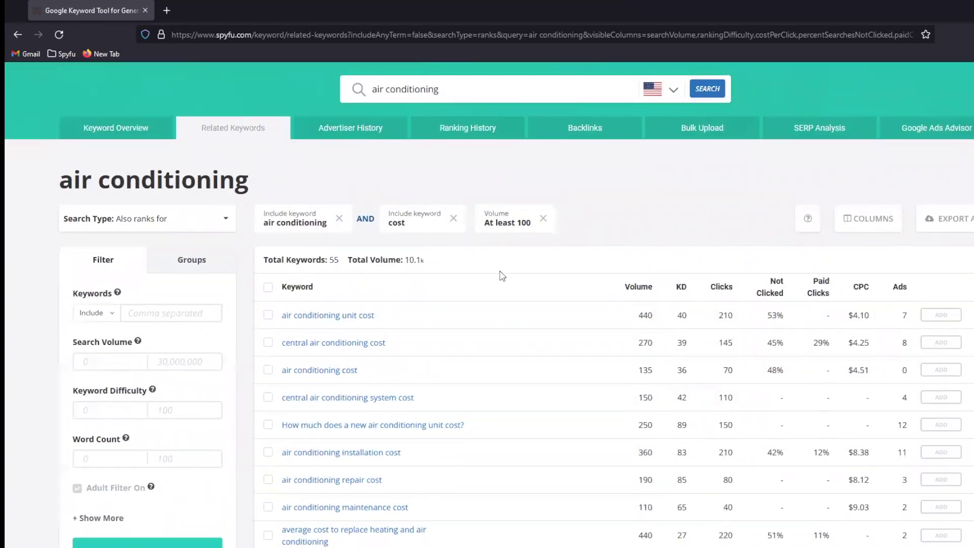
pyautogui.scroll(-2, 558, 254)
pyautogui.scroll(2, 597, 231)
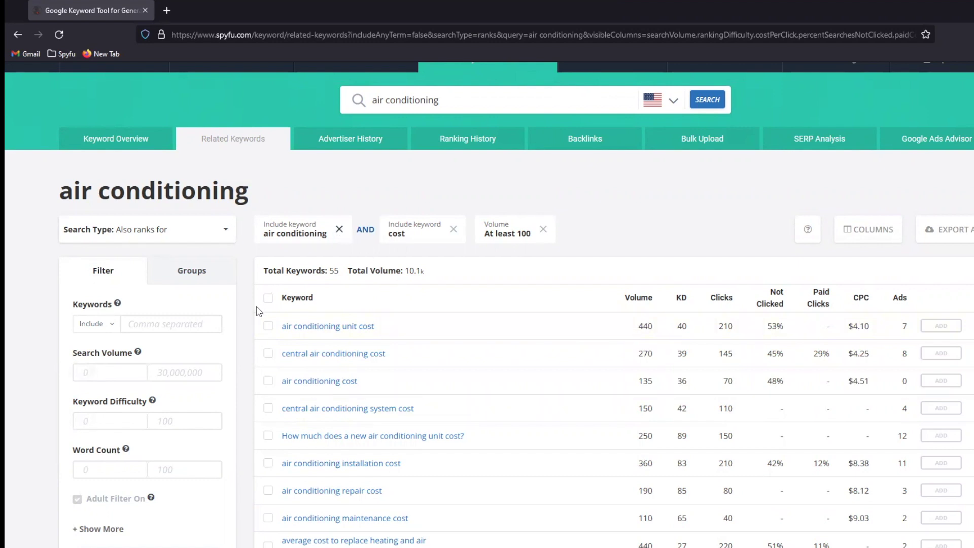
pyautogui.click(340, 230)
pyautogui.click(203, 322)
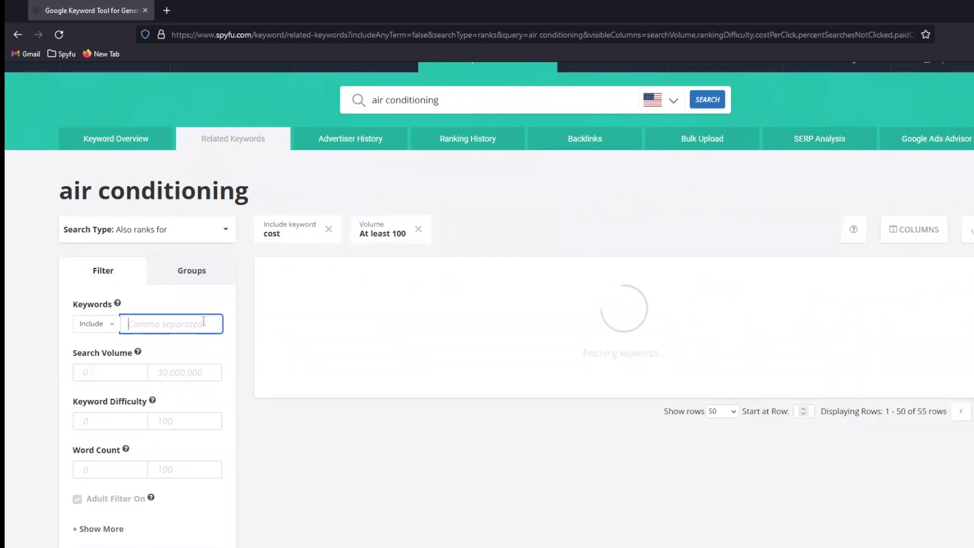
pyautogui.write('hvac')
pyautogui.press('Return')
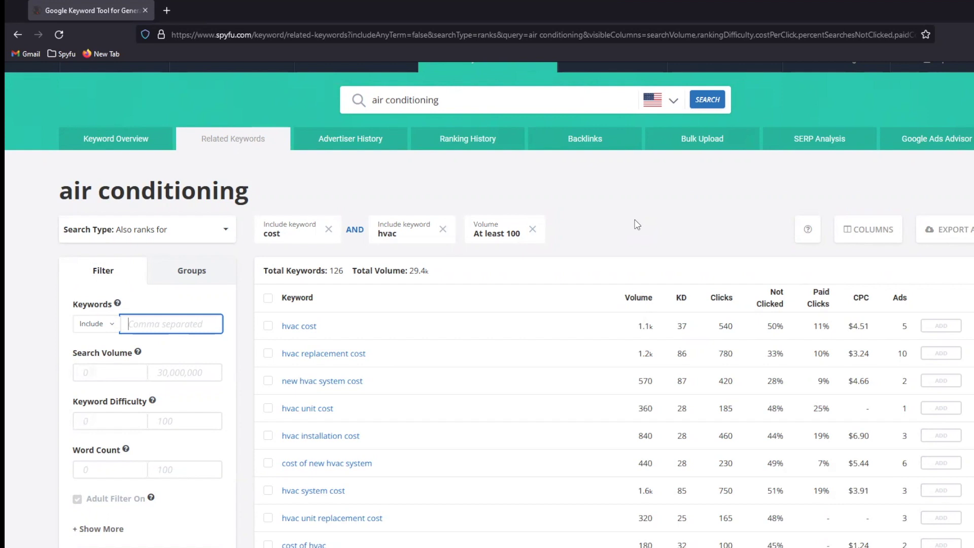
pyautogui.scroll(-3, 472, 307)
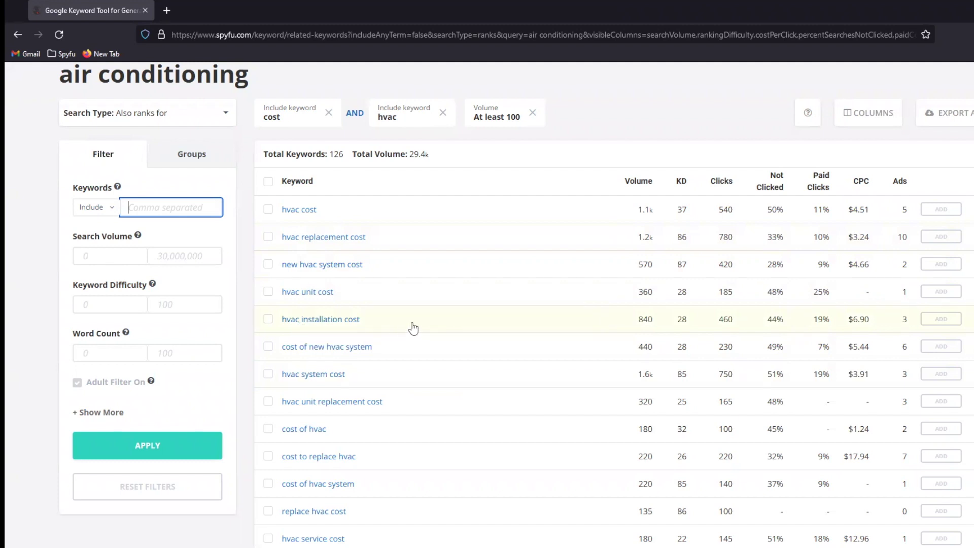
pyautogui.click(611, 108)
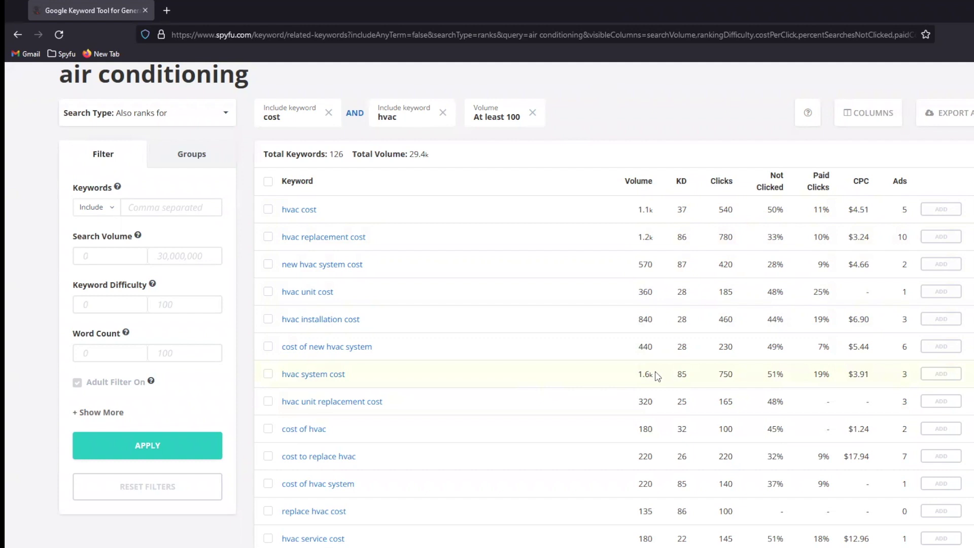
pyautogui.moveTo(658, 376); pyautogui.dragTo(632, 371)
pyautogui.click(690, 381)
pyautogui.moveTo(666, 370); pyautogui.dragTo(686, 376)
pyautogui.click(669, 374)
pyautogui.doubleClick(681, 376)
pyautogui.moveTo(786, 377); pyautogui.dragTo(762, 376)
pyautogui.click(762, 376)
pyautogui.moveTo(654, 211); pyautogui.dragTo(630, 211)
pyautogui.moveTo(789, 212); pyautogui.dragTo(766, 211)
pyautogui.click(690, 136)
pyautogui.doubleClick(601, 217)
pyautogui.click(674, 136)
# - Open 'hvac replacement cost' in a new tab showing 1,200 monthly volume and 780 clicks
pyautogui.middleClick(316, 239)
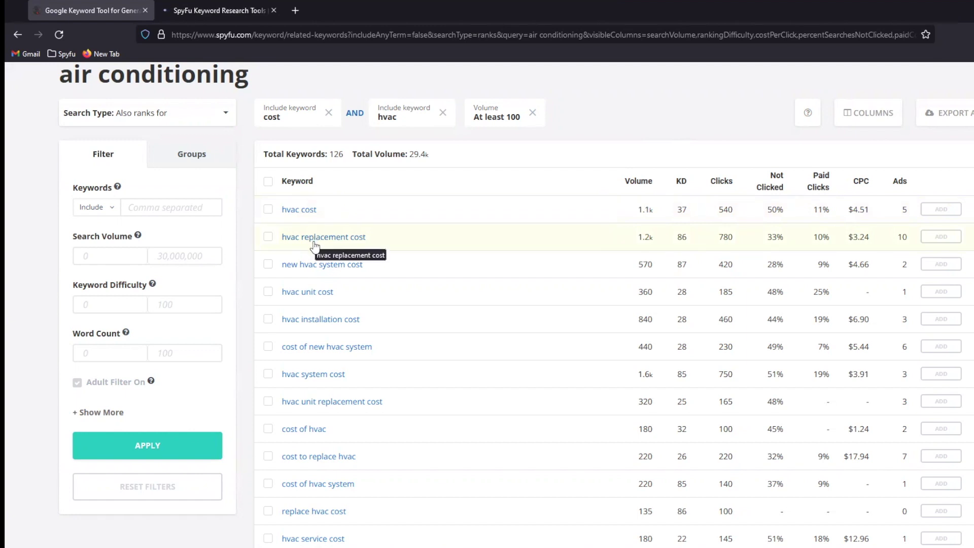
pyautogui.rightClick(315, 242)
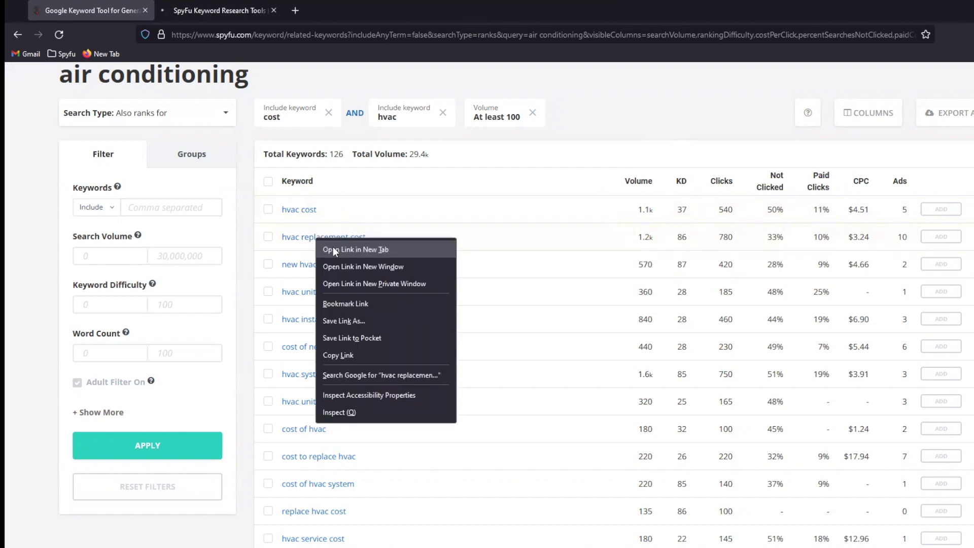
pyautogui.click(500, 144)
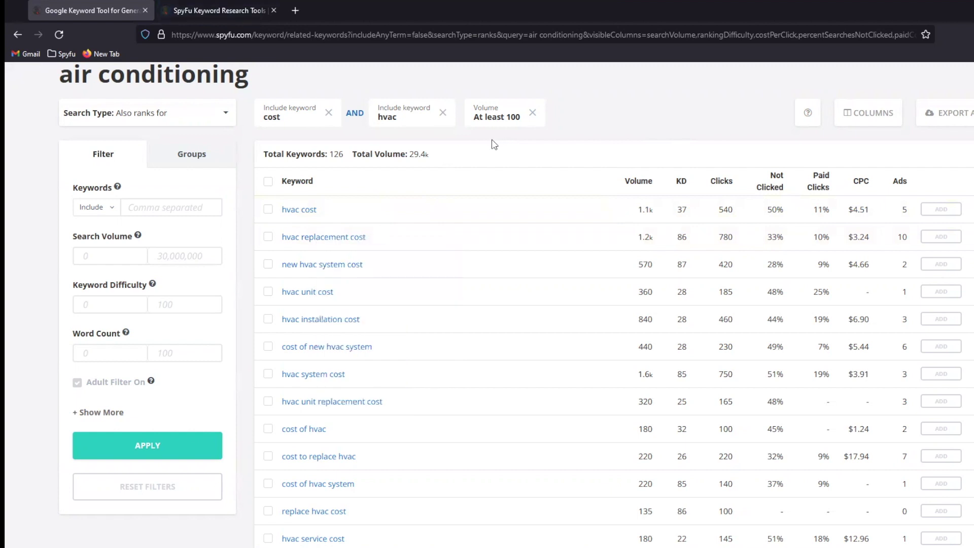
pyautogui.click(230, 18)
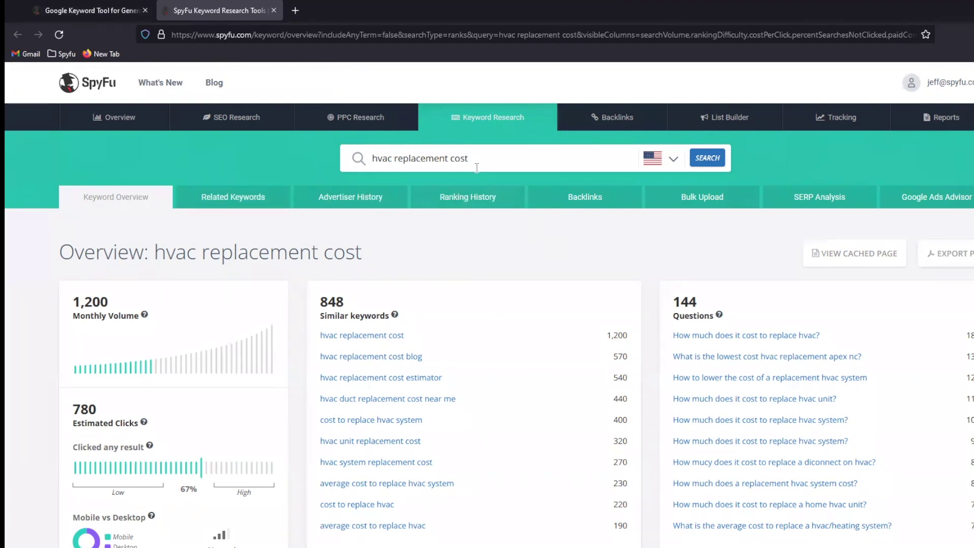
pyautogui.click(343, 166)
pyautogui.hotkey('ctrl', 'c')
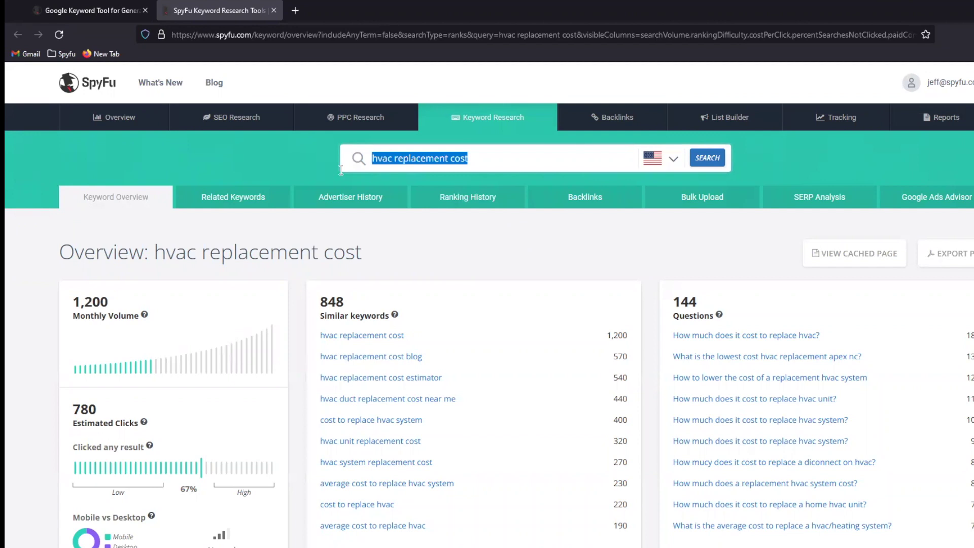
pyautogui.click(269, 168)
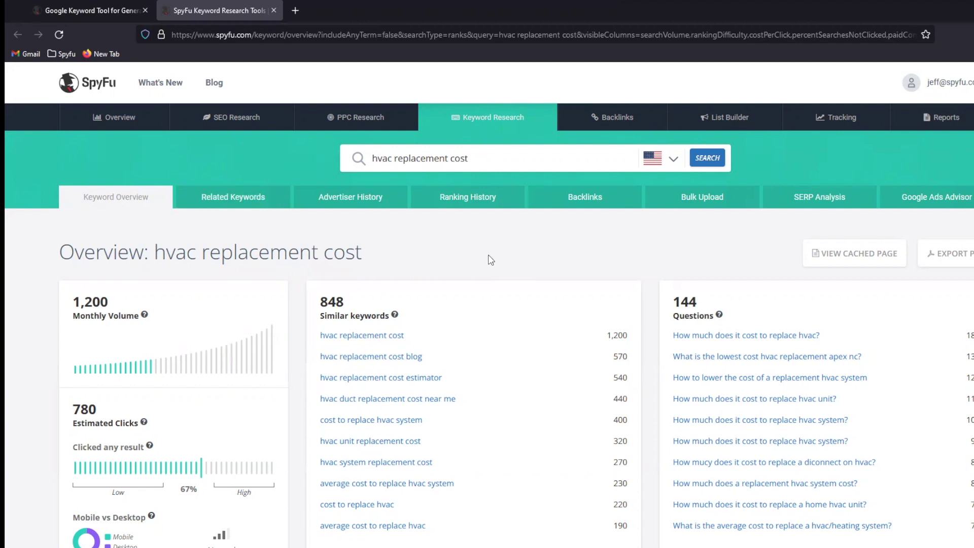
# - Google 'hvac replacement cost' in a new tab and scroll through ads, snippet and questions
pyautogui.click(296, 11)
pyautogui.hotkey('ctrl', 'v')
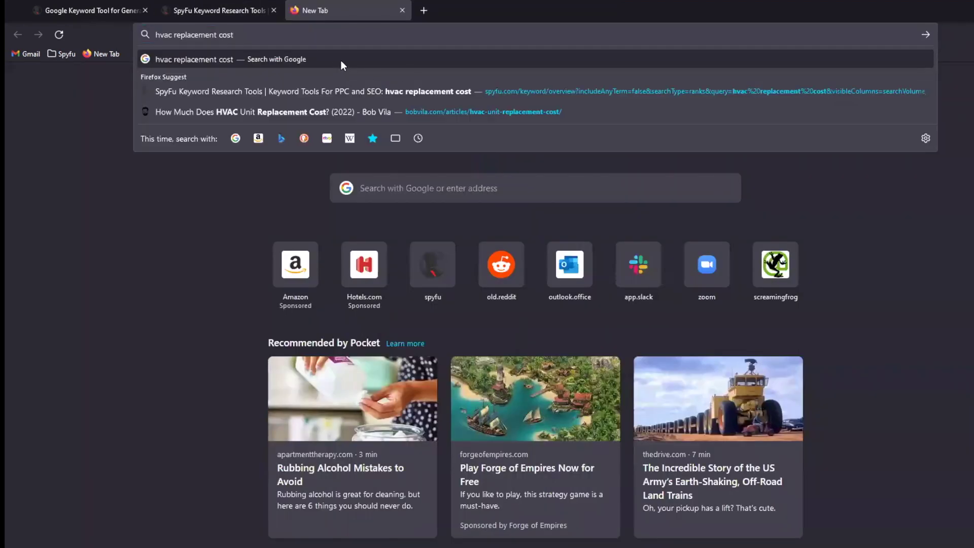
pyautogui.press('Return')
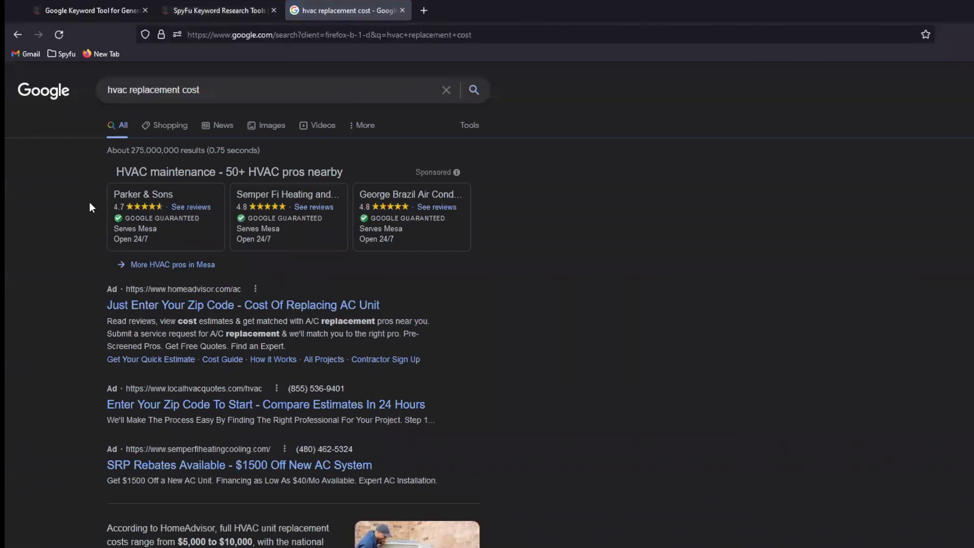
pyautogui.scroll(-1, 86, 202)
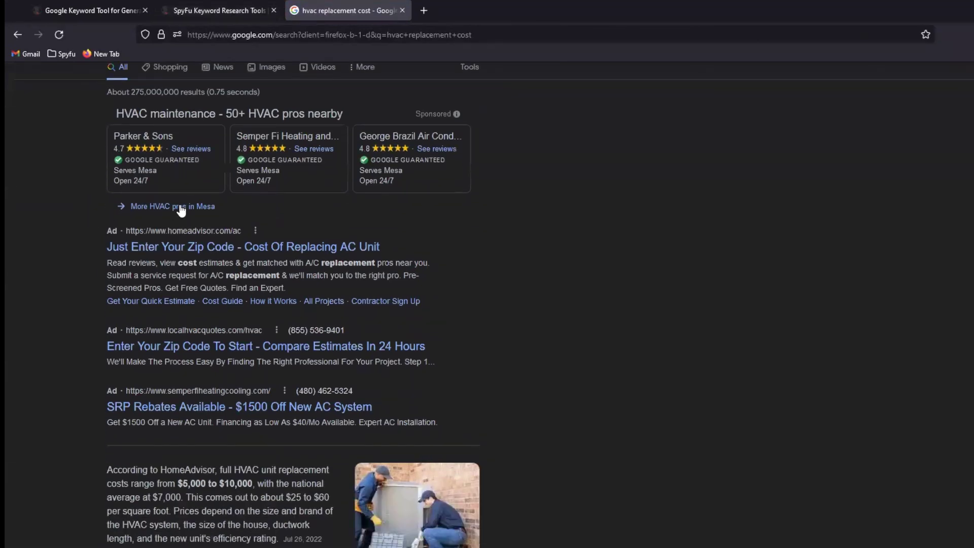
pyautogui.scroll(-6, 209, 376)
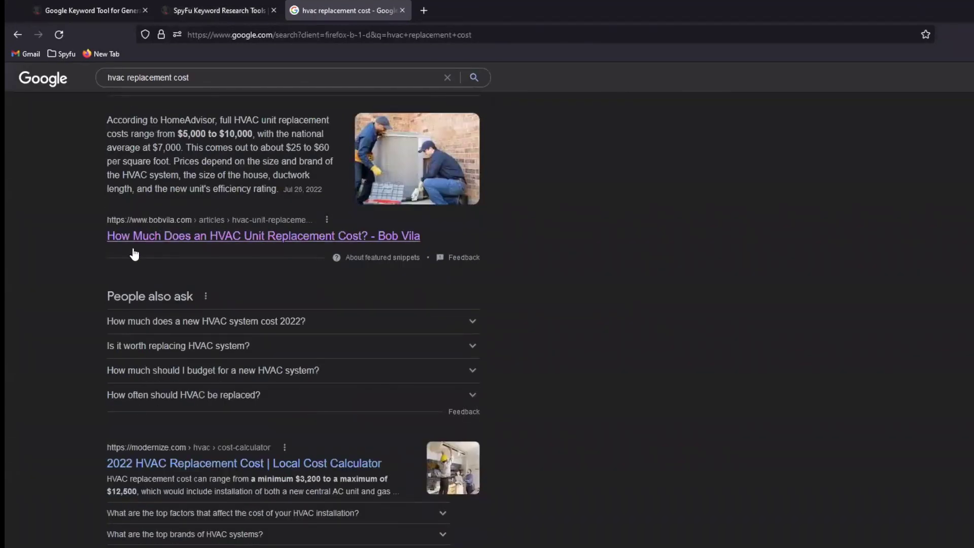
pyautogui.scroll(-4, 161, 244)
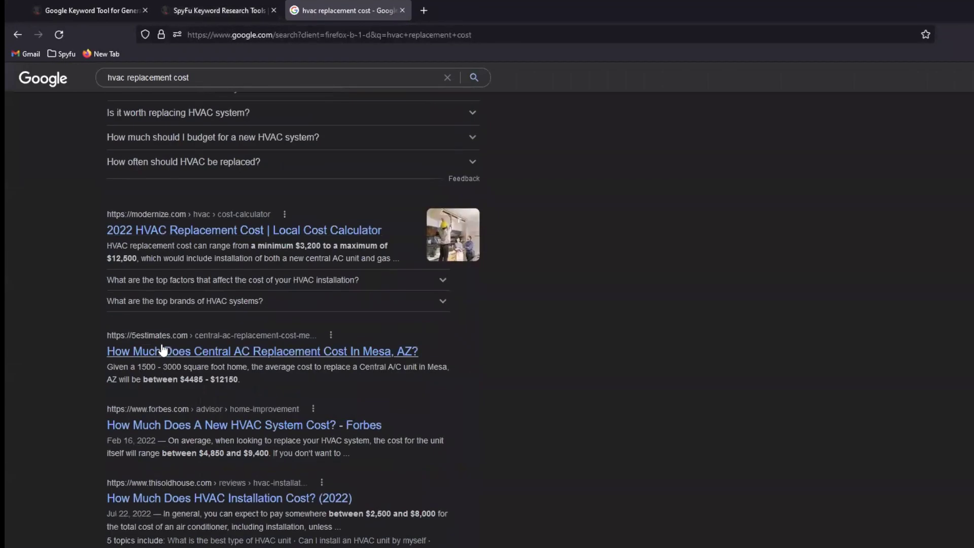
pyautogui.scroll(-2, 163, 348)
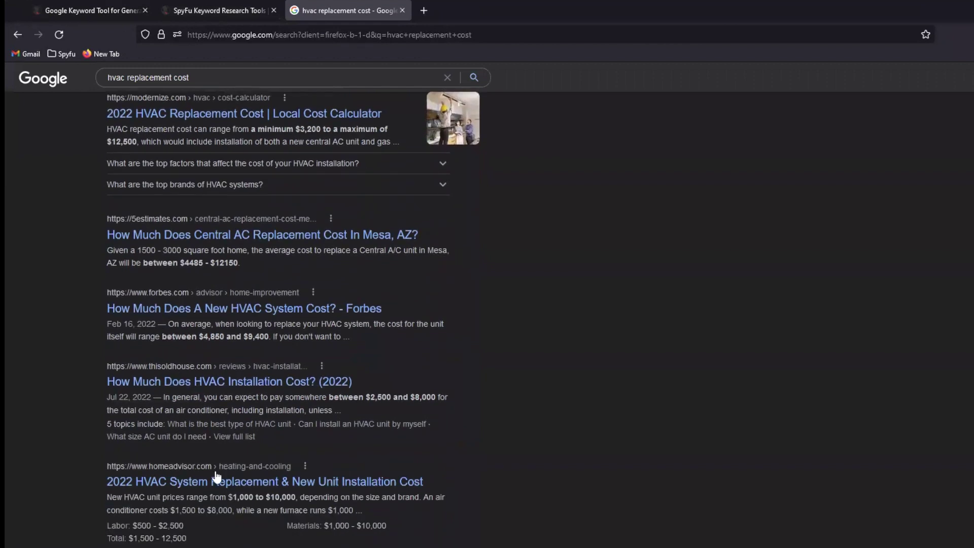
pyautogui.scroll(-2, 205, 472)
pyautogui.scroll(-1, 203, 437)
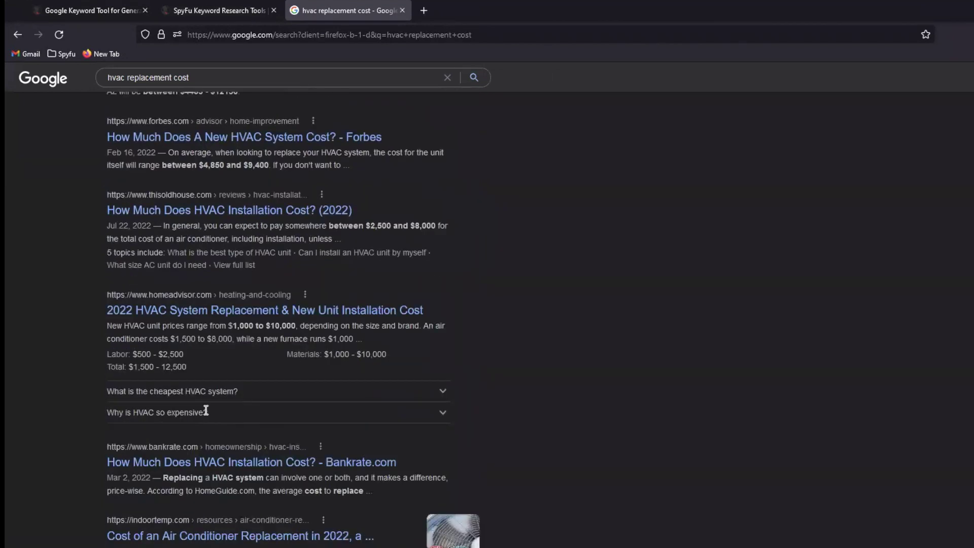
pyautogui.scroll(4, 202, 393)
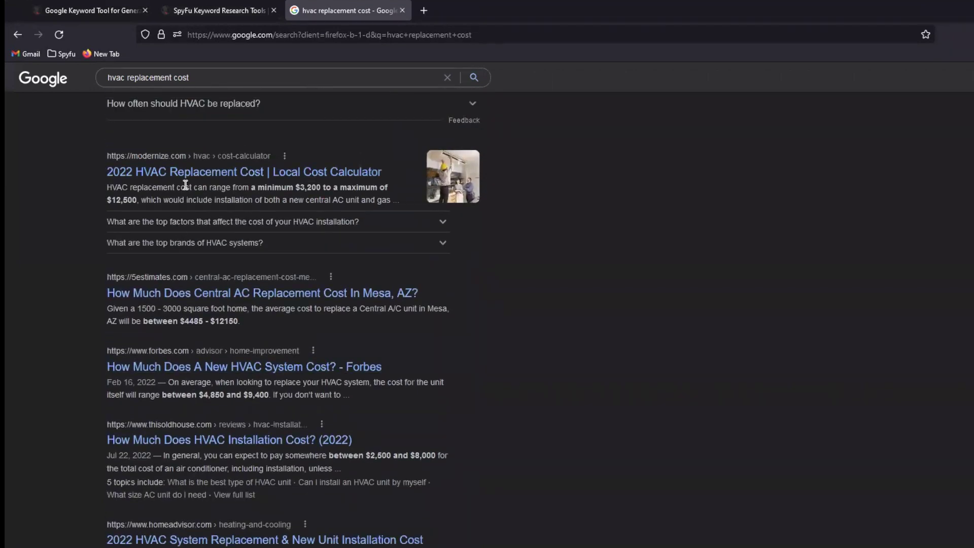
# - View SpyFu's SERP Analysis for hvac replacement cost, then compare with the Google results
pyautogui.click(213, 10)
pyautogui.click(807, 197)
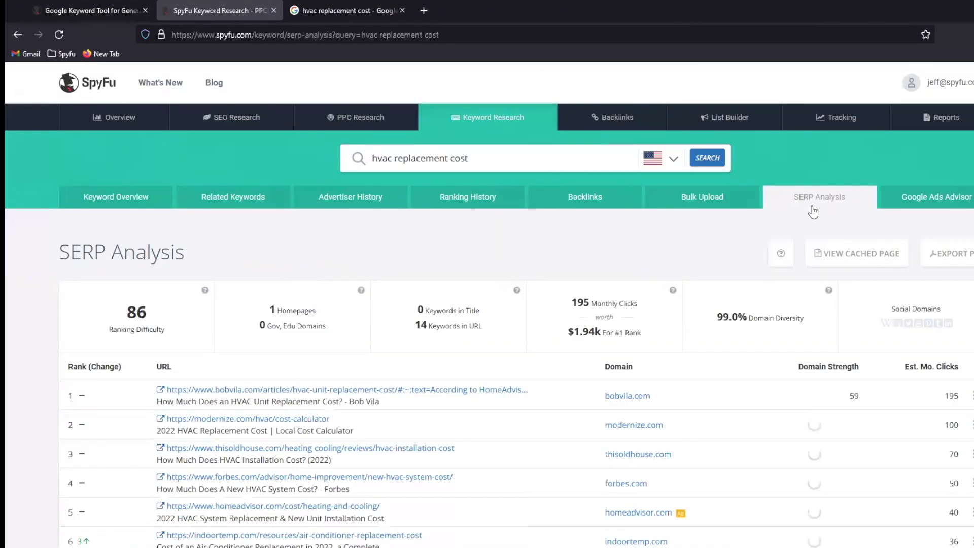
pyautogui.scroll(-2, 482, 286)
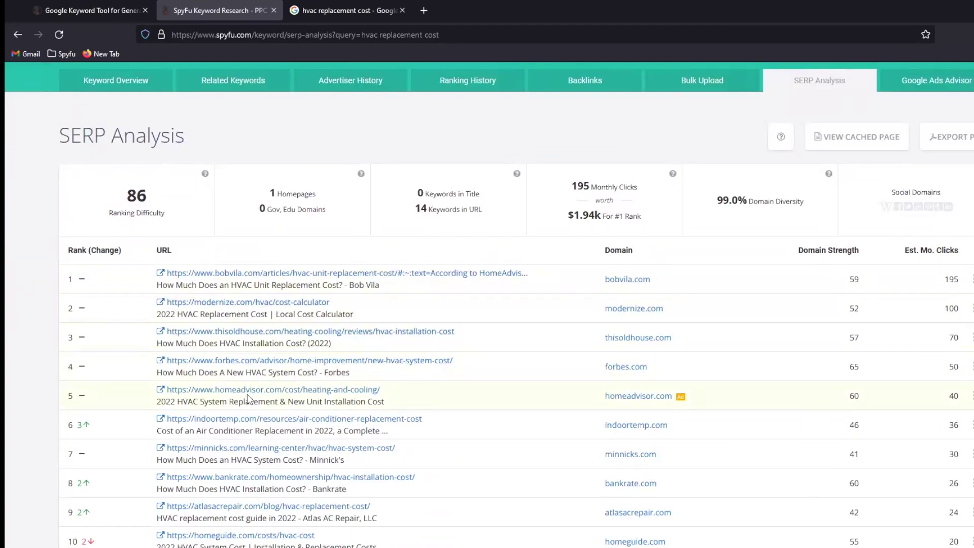
pyautogui.click(329, 21)
pyautogui.scroll(10, 537, 288)
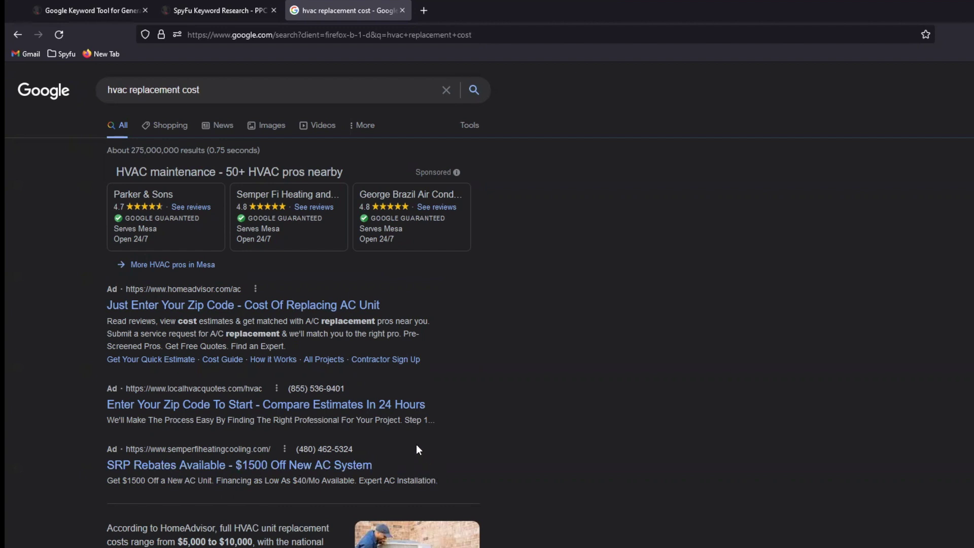
pyautogui.scroll(-3, 66, 462)
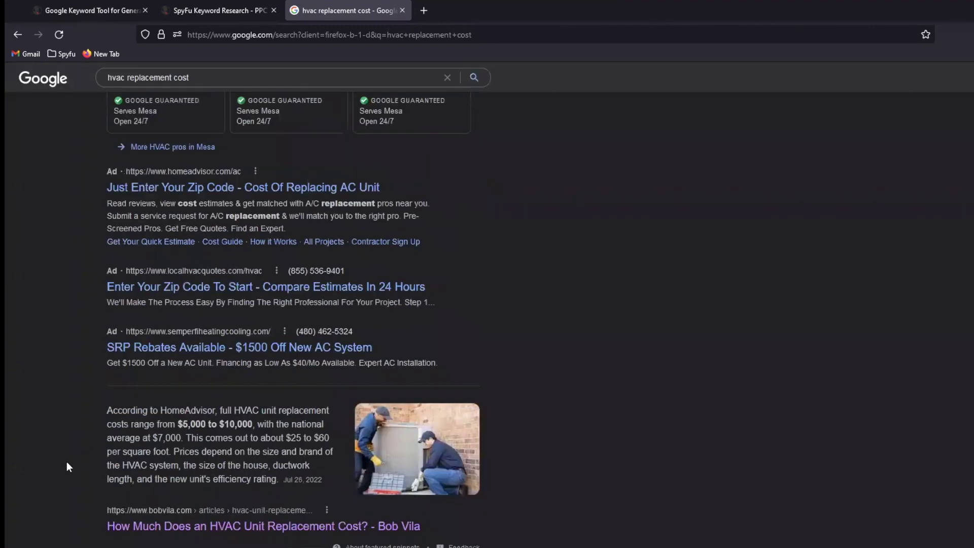
pyautogui.scroll(-3, 66, 463)
pyautogui.scroll(-3, 89, 435)
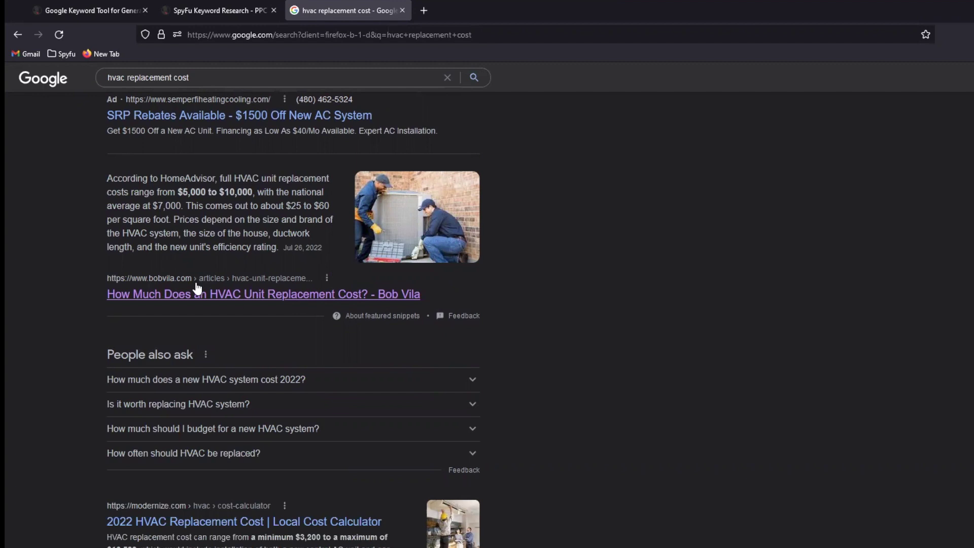
pyautogui.scroll(-5, 186, 284)
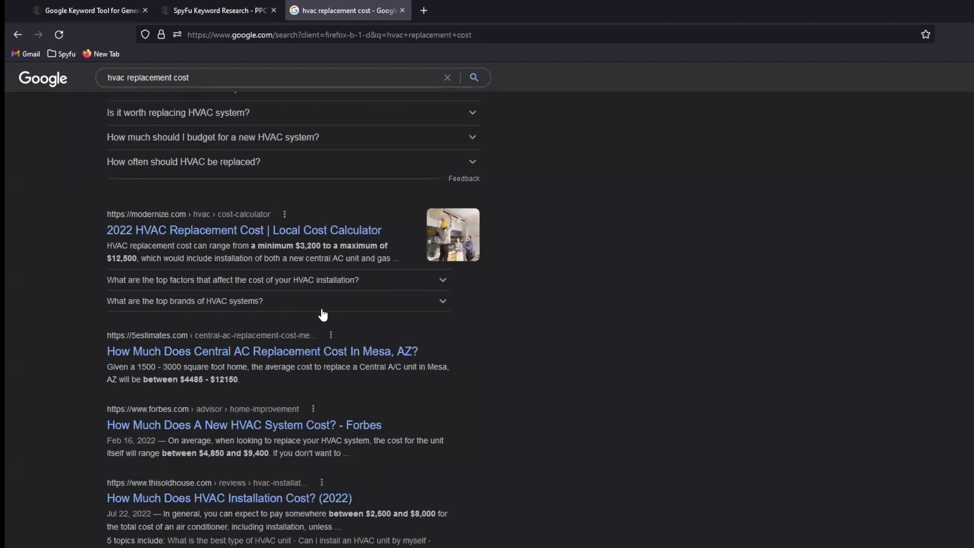
pyautogui.scroll(3, 325, 312)
pyautogui.scroll(2, 289, 263)
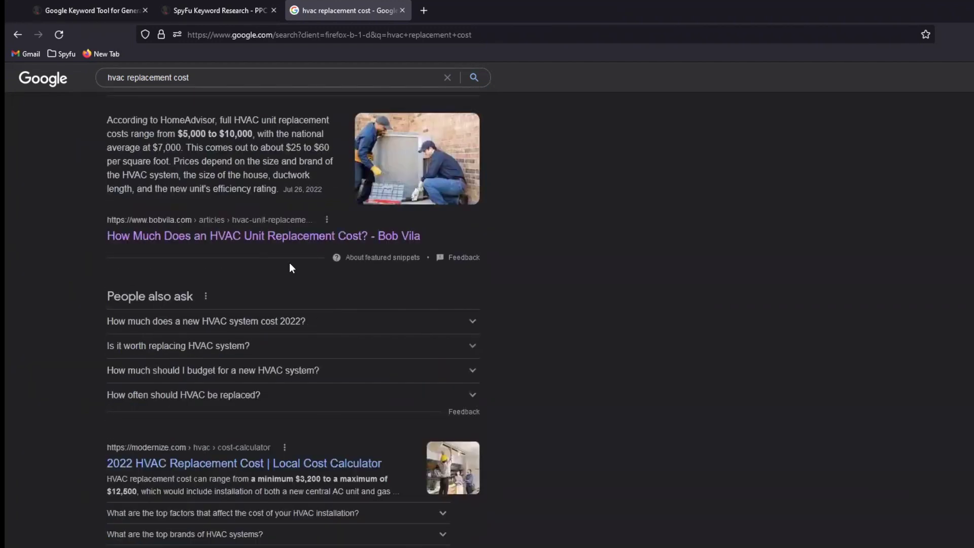
pyautogui.scroll(-8, 289, 257)
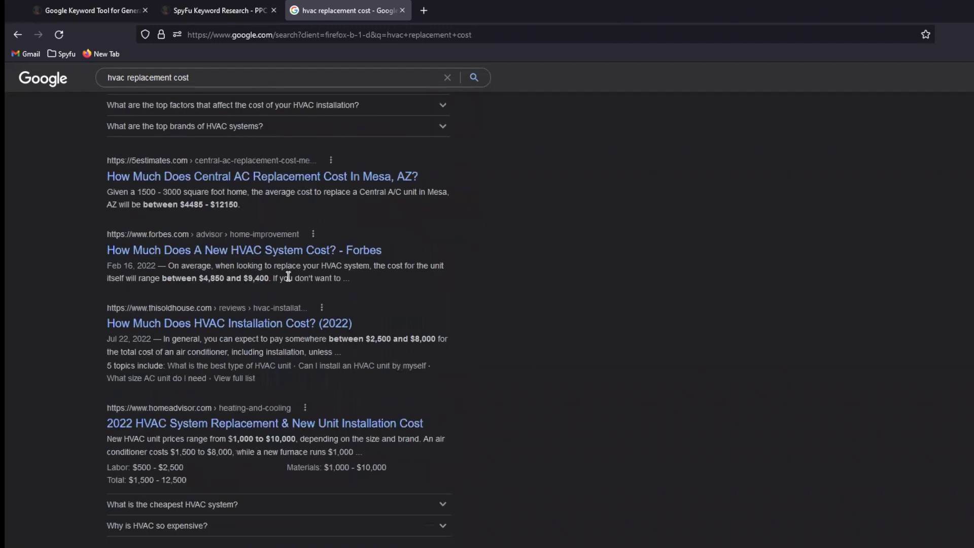
pyautogui.scroll(12, 287, 277)
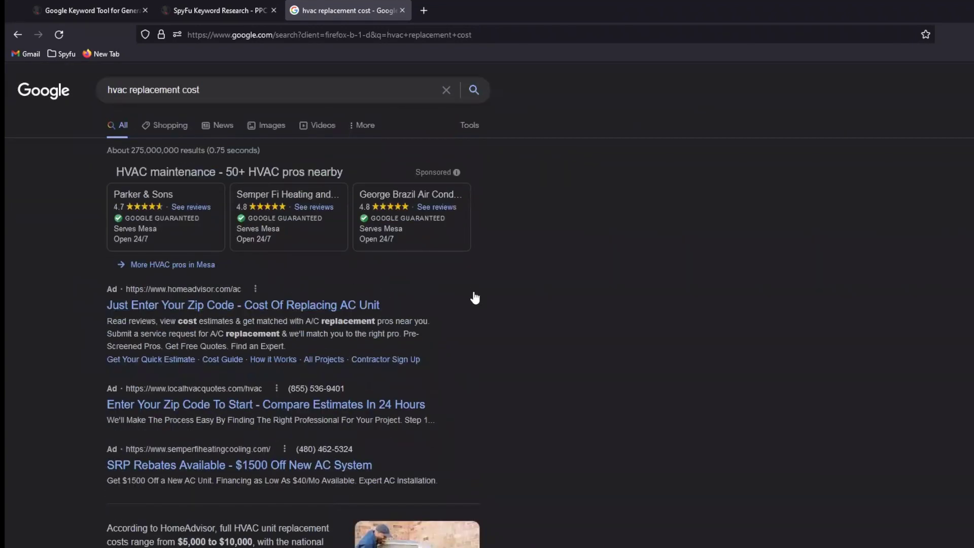
pyautogui.scroll(-7, 498, 305)
pyautogui.scroll(7, 500, 306)
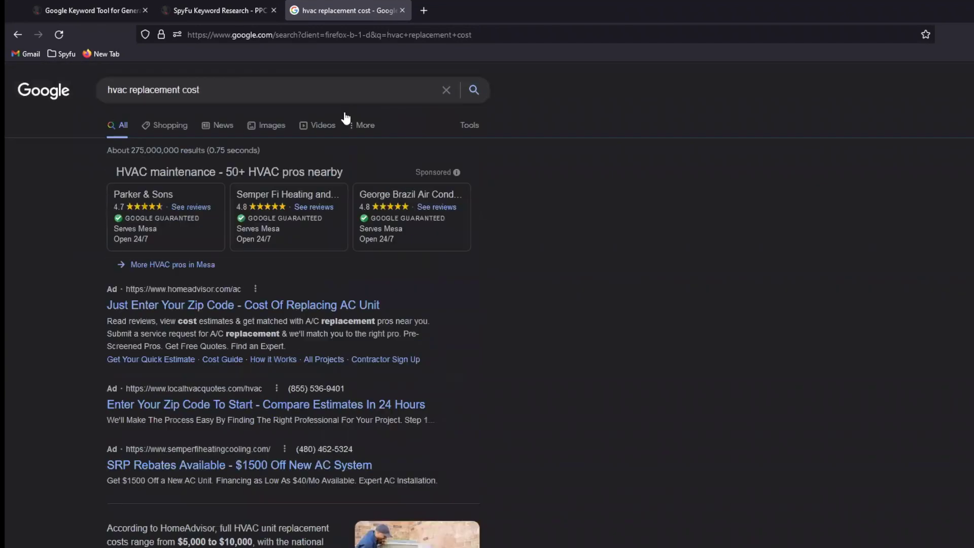
# - Open the first (Bob Vila) and third (This Old House) SERP results in new tabs
pyautogui.click(239, 8)
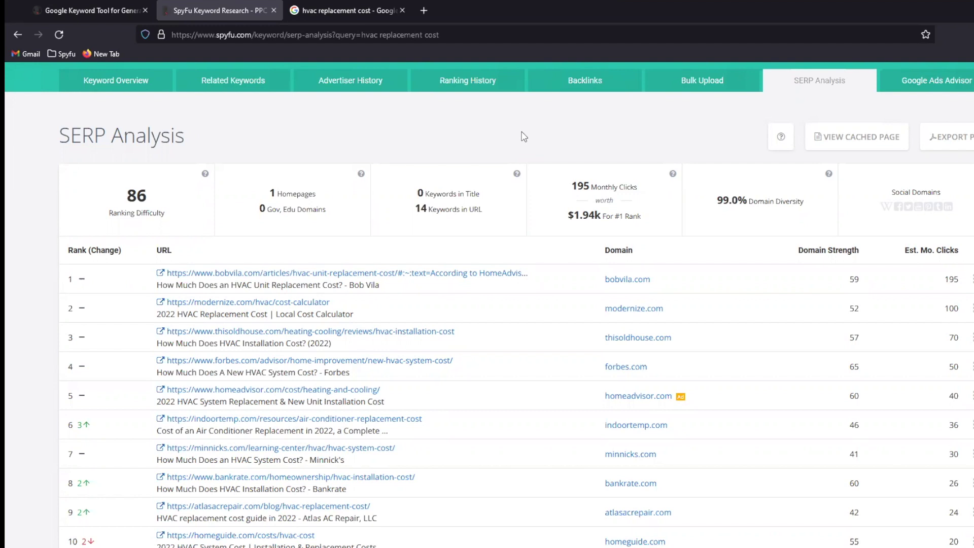
pyautogui.click(160, 273)
pyautogui.click(218, 10)
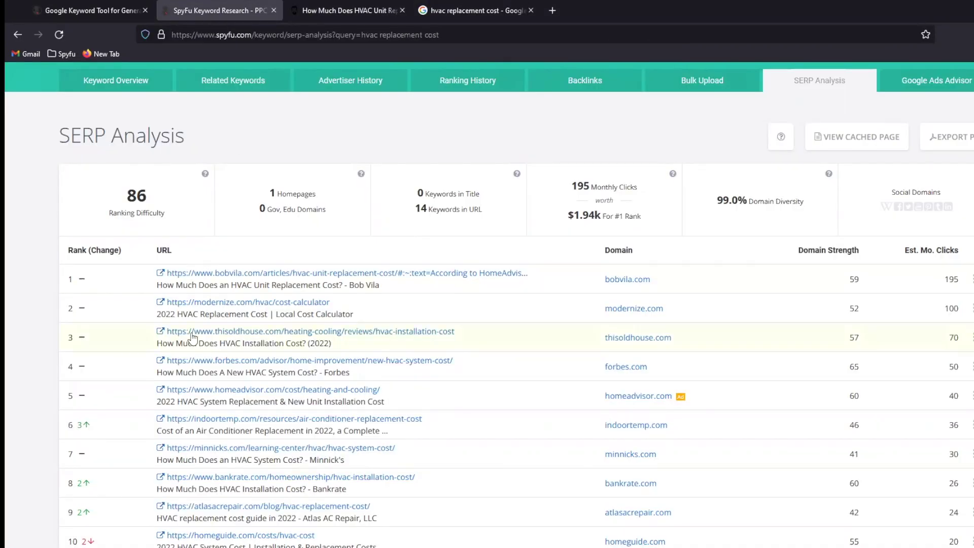
pyautogui.click(160, 332)
# - Scroll through the This Old House HVAC installation cost article's cost sections
pyautogui.click(217, 10)
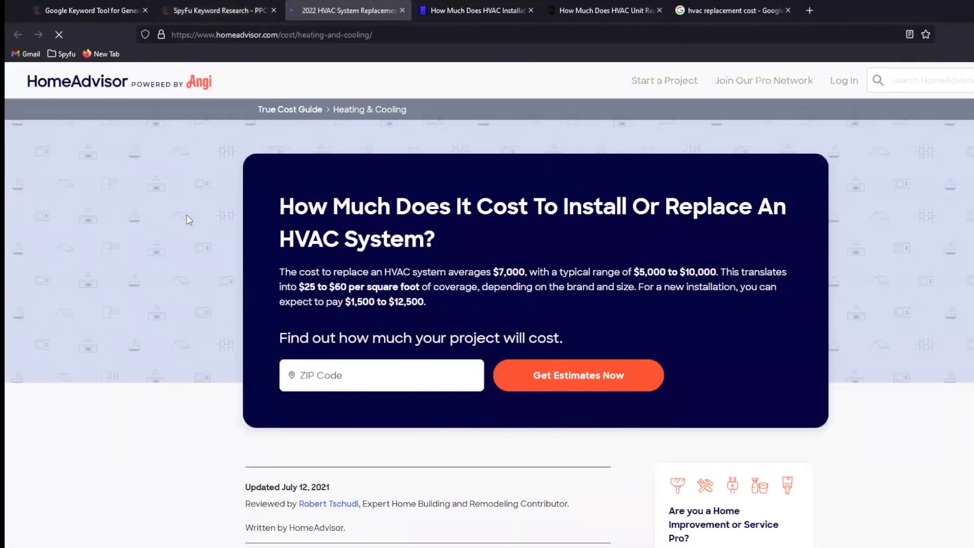
pyautogui.scroll(-4, 487, 305)
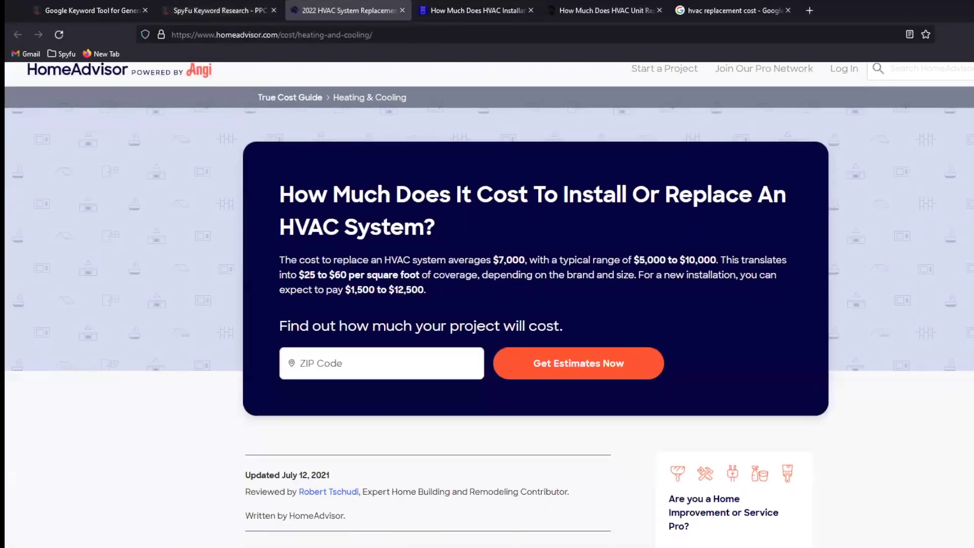
pyautogui.scroll(-8, 488, 305)
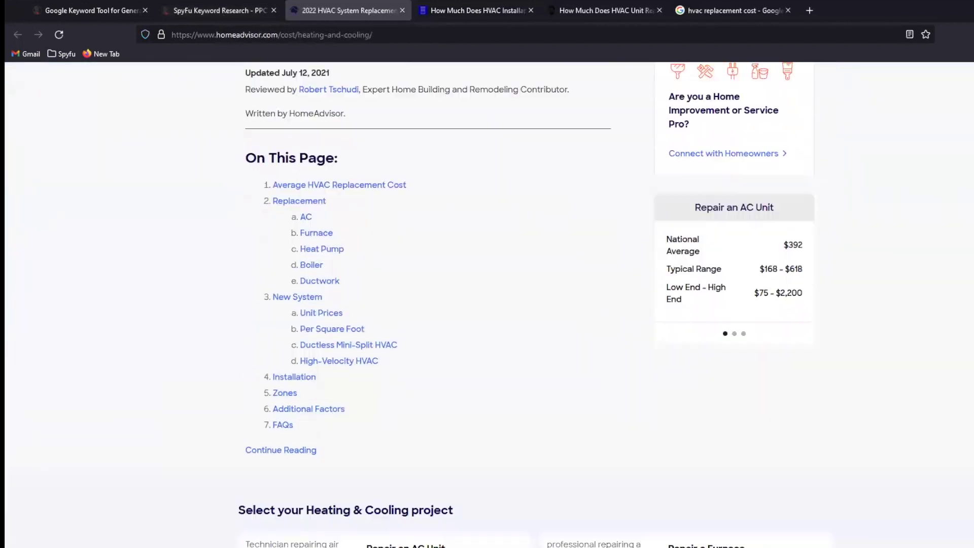
pyautogui.scroll(-10, 487, 305)
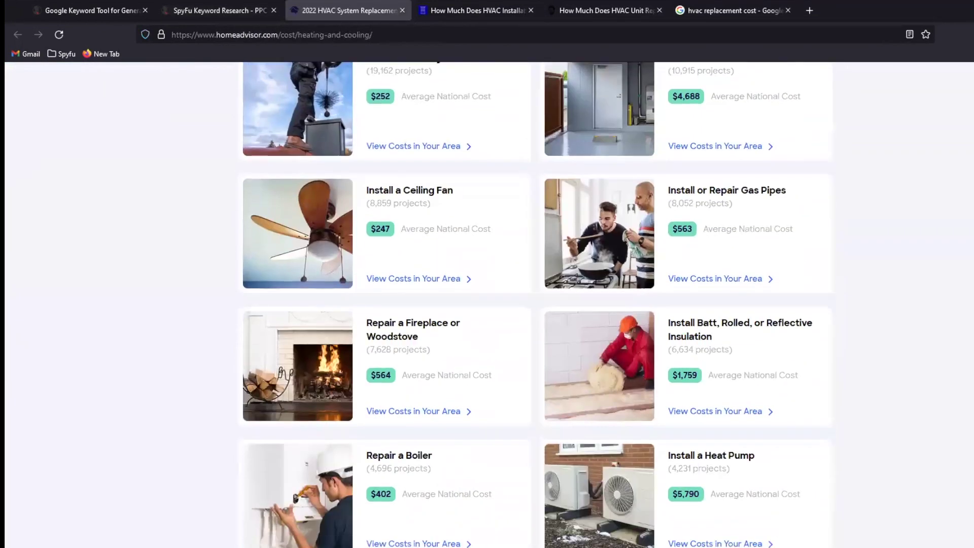
pyautogui.scroll(15, 487, 305)
pyautogui.scroll(6, 487, 304)
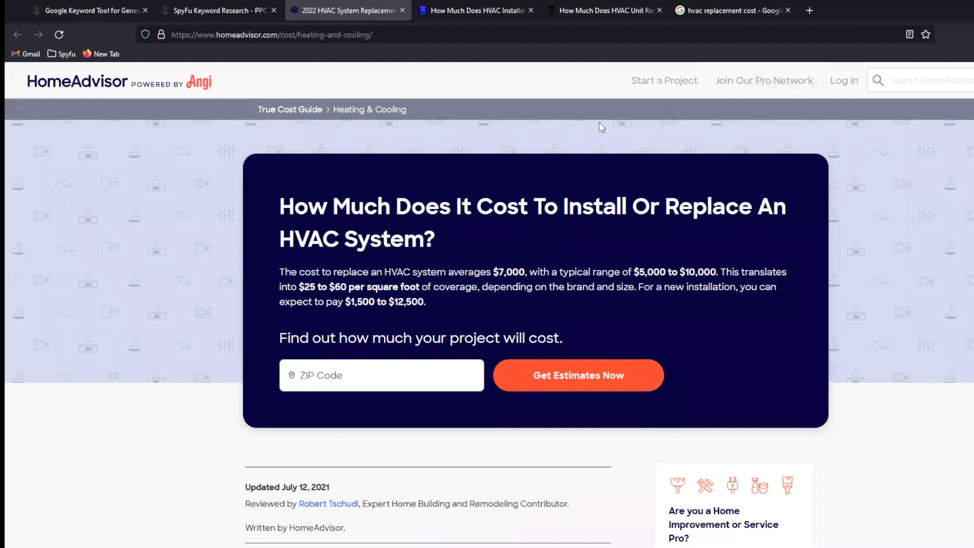
pyautogui.scroll(-15, 524, 224)
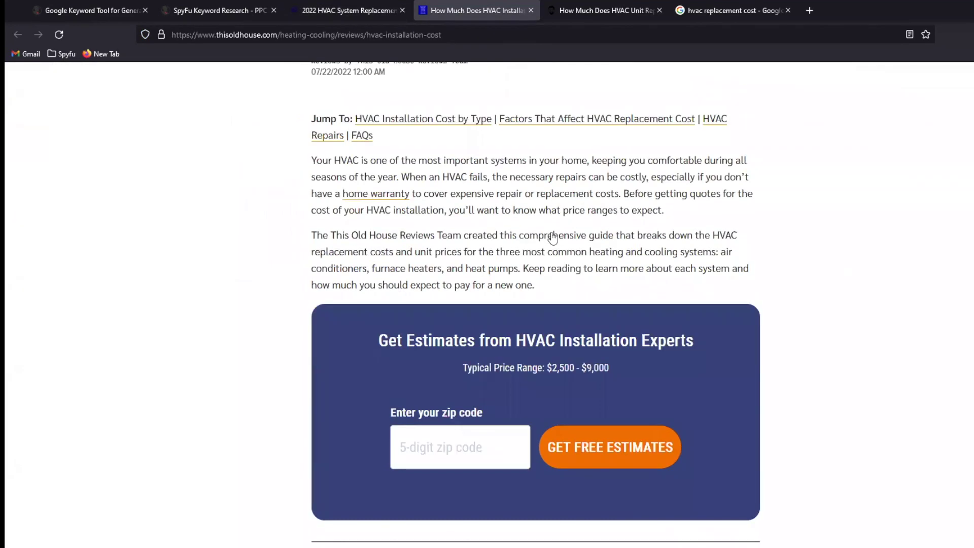
pyautogui.scroll(-20, 560, 245)
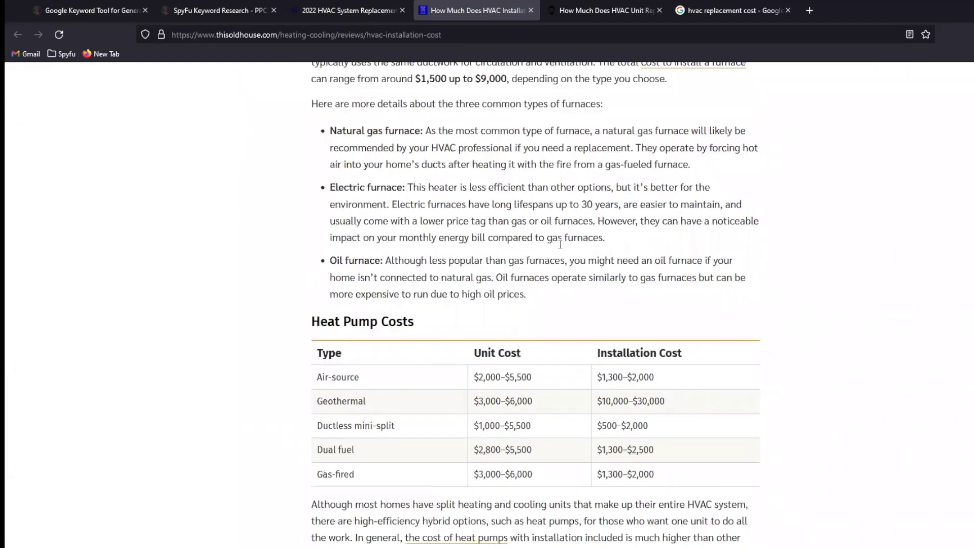
pyautogui.scroll(-15, 560, 247)
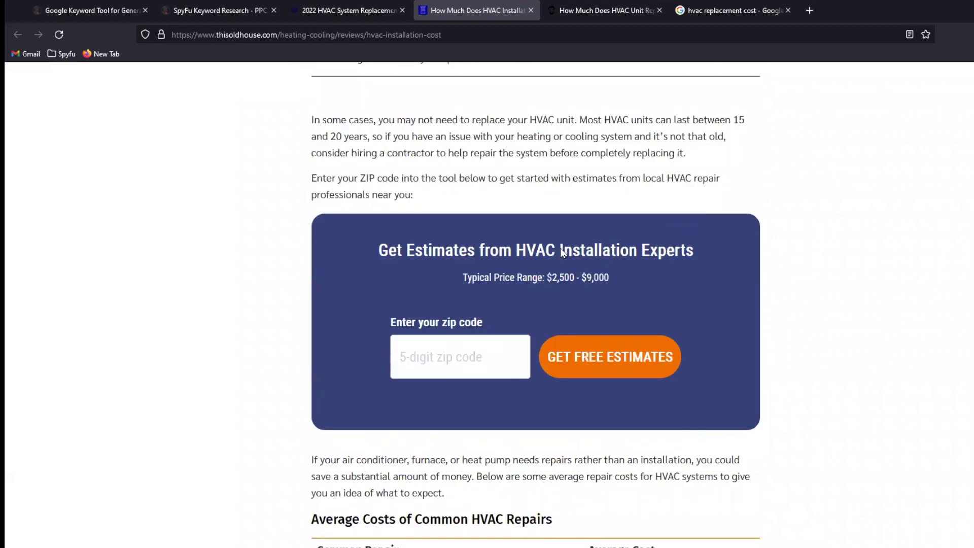
pyautogui.scroll(18, 560, 247)
pyautogui.scroll(20, 560, 247)
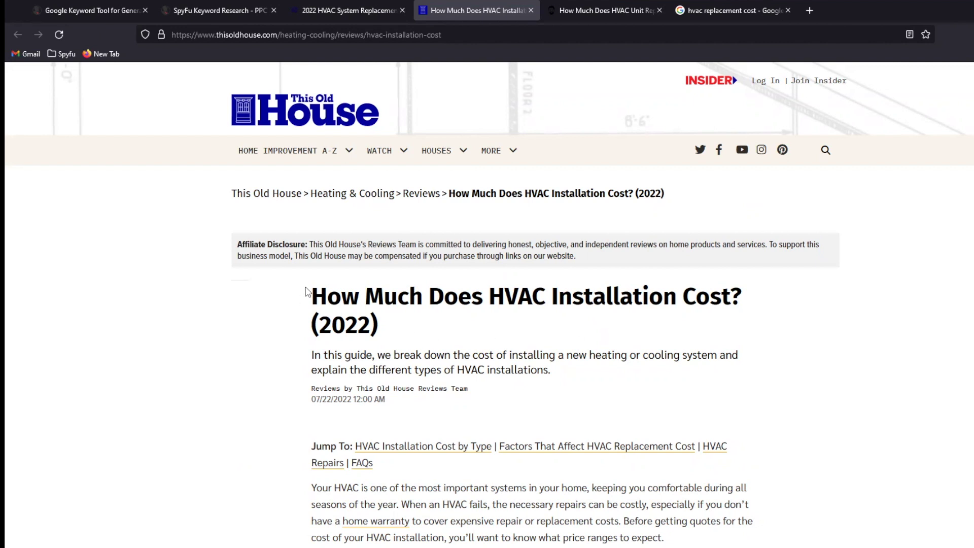
# - Highlight the article's main heading, then clear the selection
pyautogui.moveTo(306, 290); pyautogui.dragTo(426, 326)
pyautogui.click(428, 327)
pyautogui.scroll(-5, 451, 419)
pyautogui.scroll(5, 452, 426)
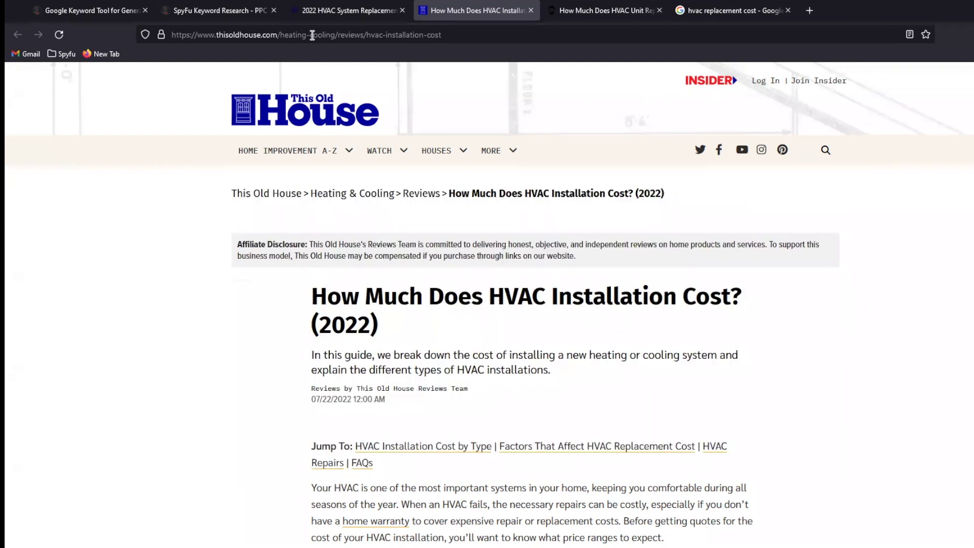
# - Copy the bobvila.com domain and open its SpyFu SEO Overview showing 6,965,312 organic keywords
pyautogui.click(571, 14)
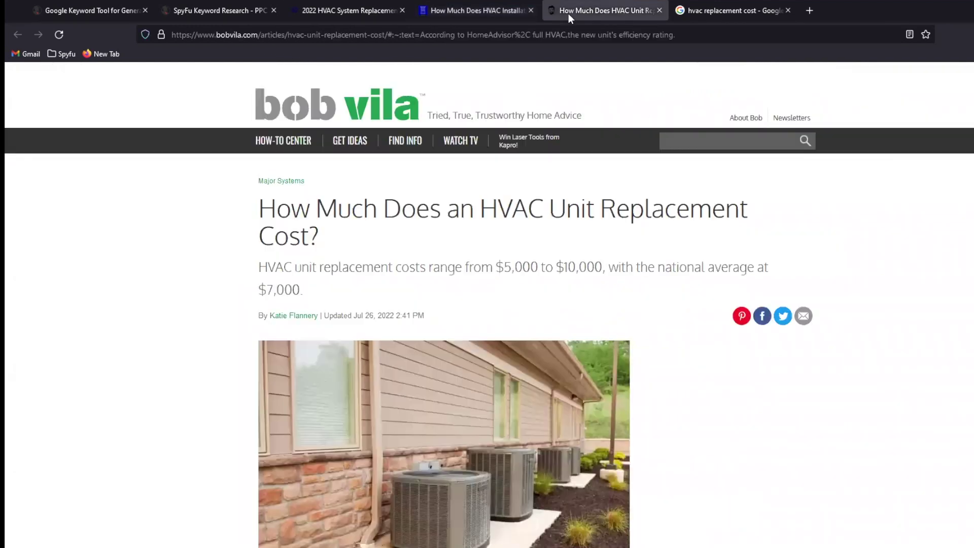
pyautogui.moveTo(259, 34); pyautogui.dragTo(201, 32)
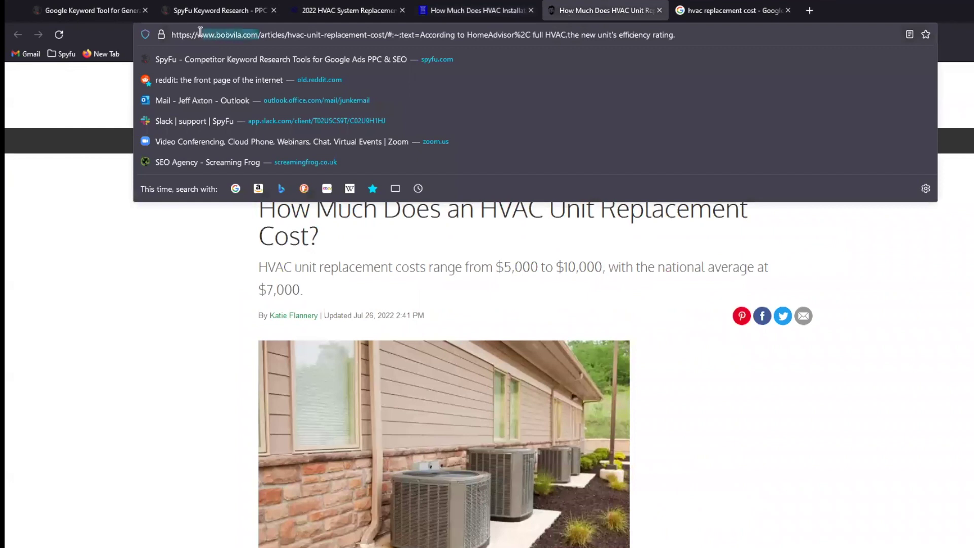
pyautogui.click(82, 111)
pyautogui.click(108, 11)
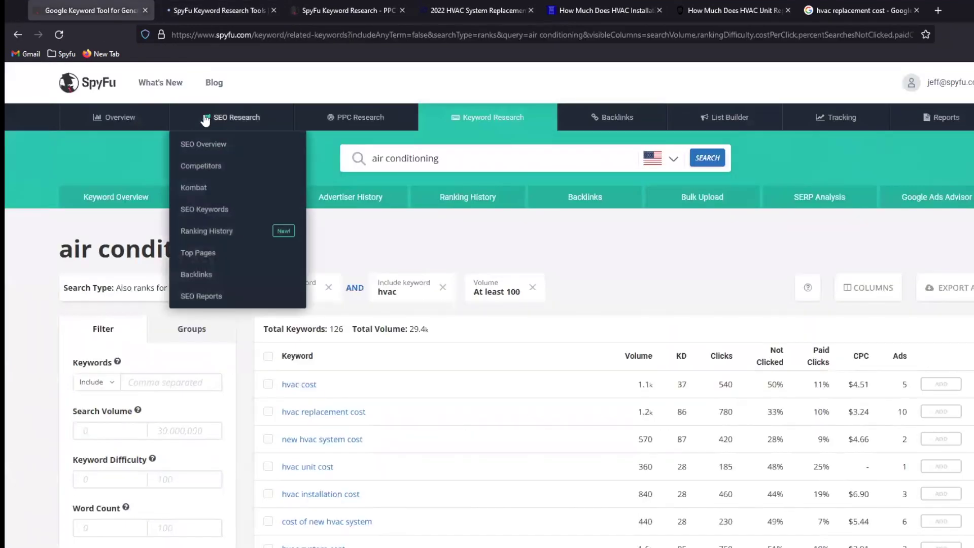
pyautogui.click(206, 119)
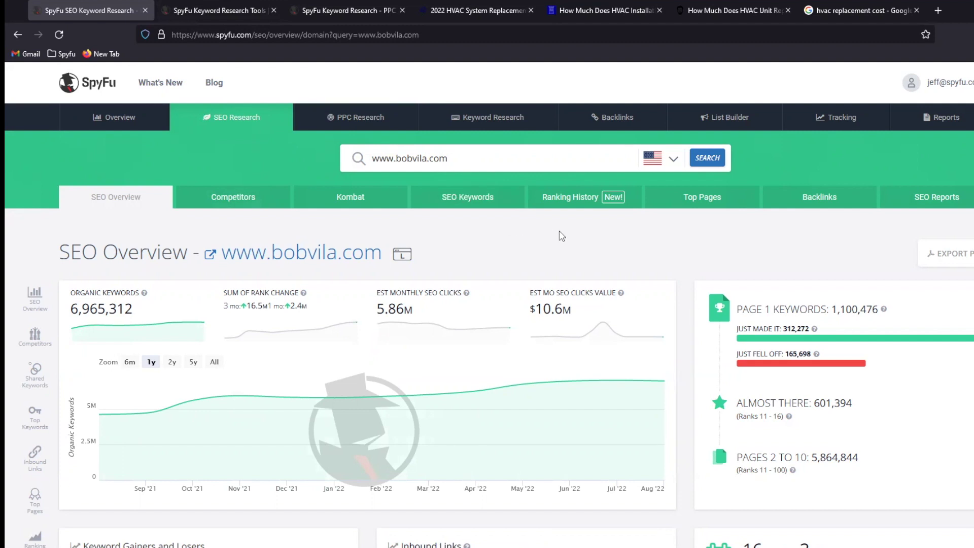
# - Open bobvila.com's Top Pages report and close the three HVAC article tabs
pyautogui.click(691, 213)
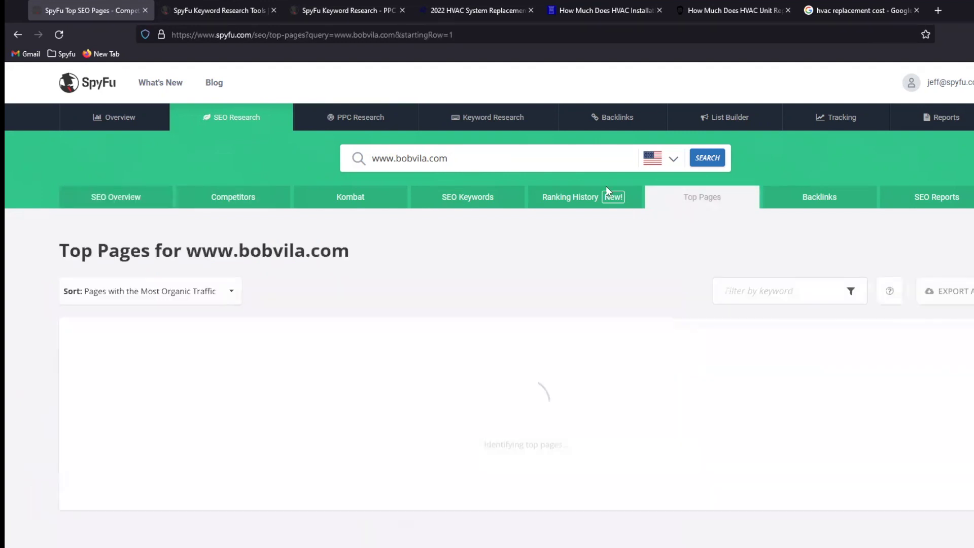
pyautogui.click(531, 10)
pyautogui.click(530, 10)
pyautogui.click(531, 10)
pyautogui.click(530, 10)
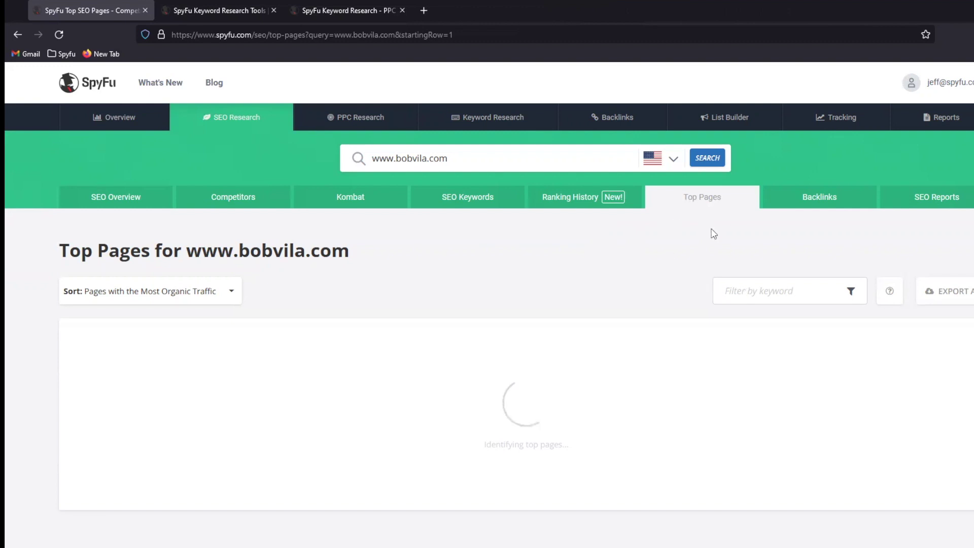
# - Filter bobvila.com's top pages by the keyword 'hvac', showing 361 pages and 11.5k clicks
pyautogui.scroll(-2, 659, 269)
pyautogui.click(742, 224)
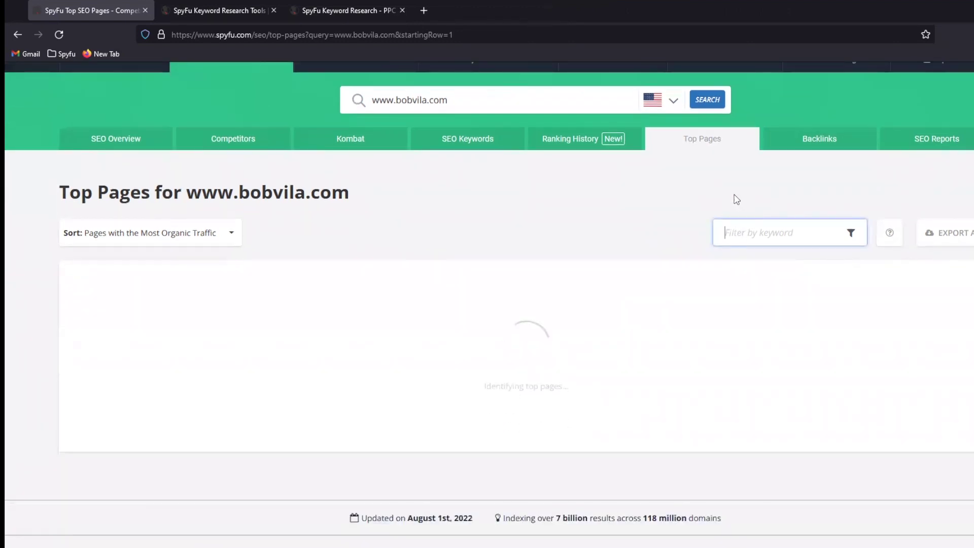
pyautogui.write('hvac')
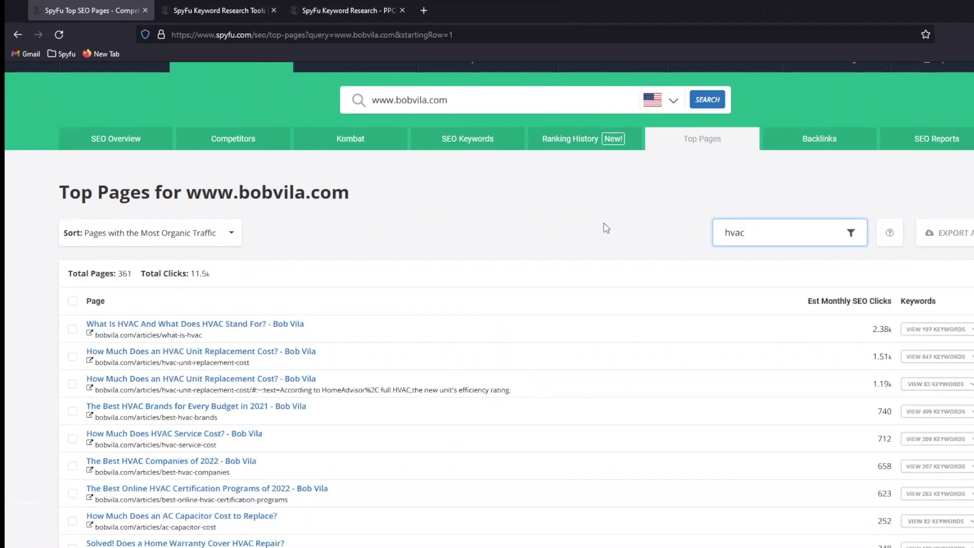
pyautogui.scroll(-2, 603, 223)
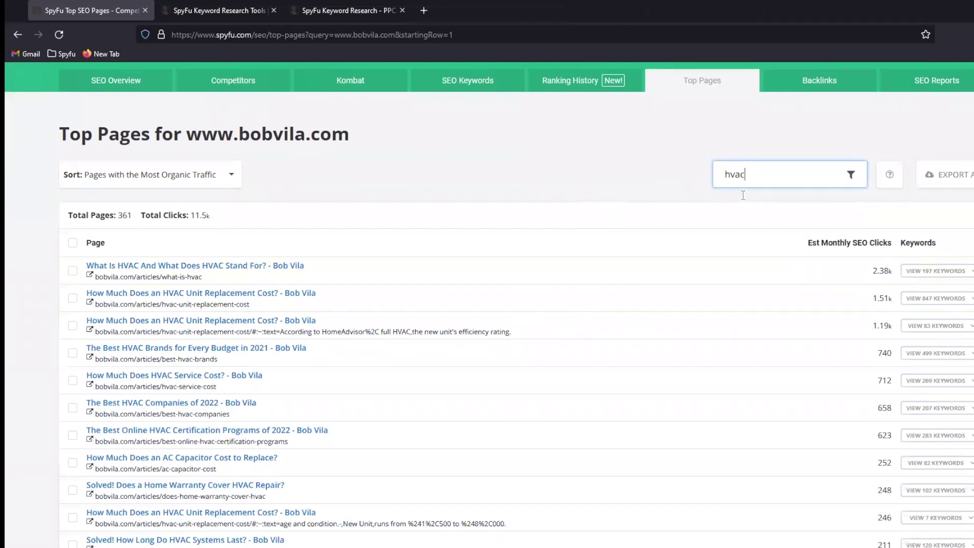
pyautogui.moveTo(755, 173); pyautogui.dragTo(674, 183)
# - Expand and scroll the 847 keywords of the HVAC Unit Replacement Cost page (1.51k clicks)
pyautogui.click(662, 178)
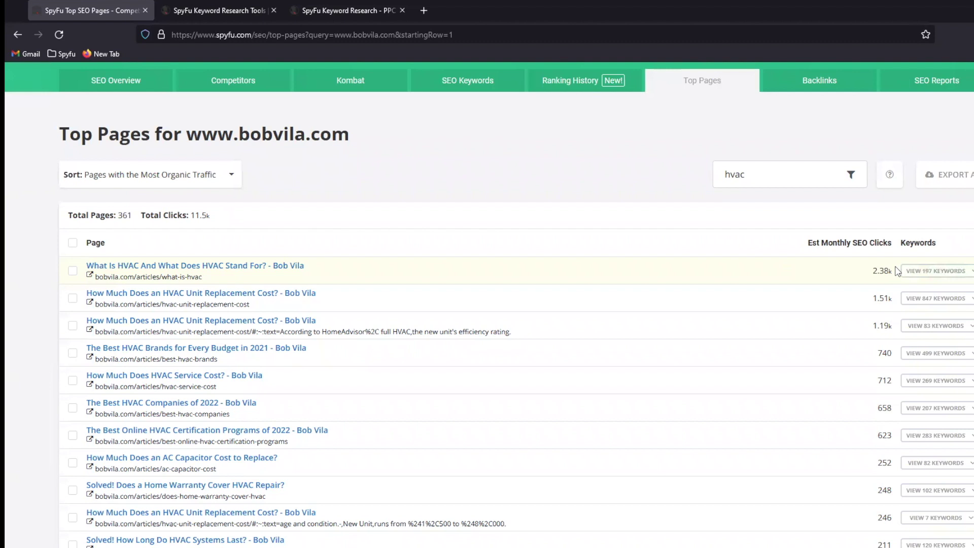
pyautogui.moveTo(898, 272); pyautogui.dragTo(856, 276)
pyautogui.click(856, 276)
pyautogui.click(932, 298)
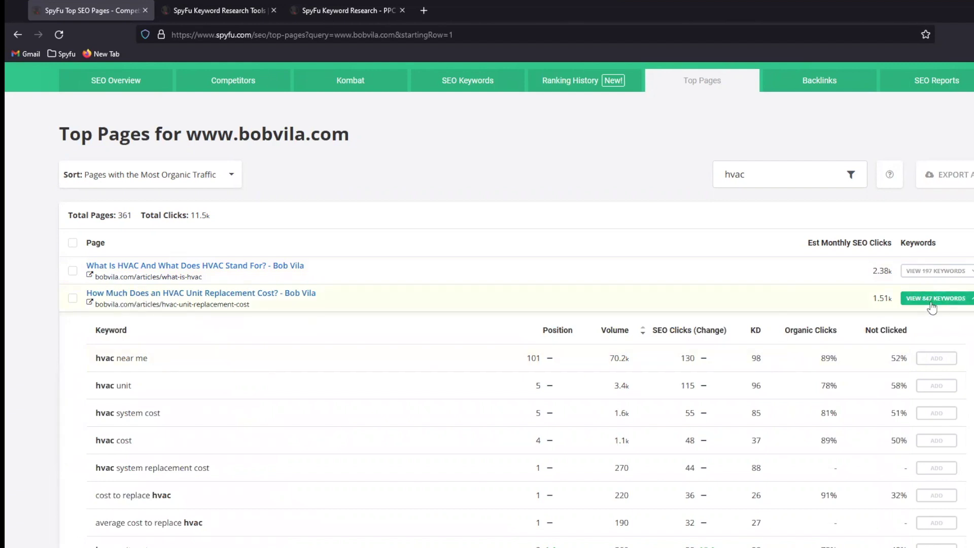
pyautogui.scroll(-3, 533, 293)
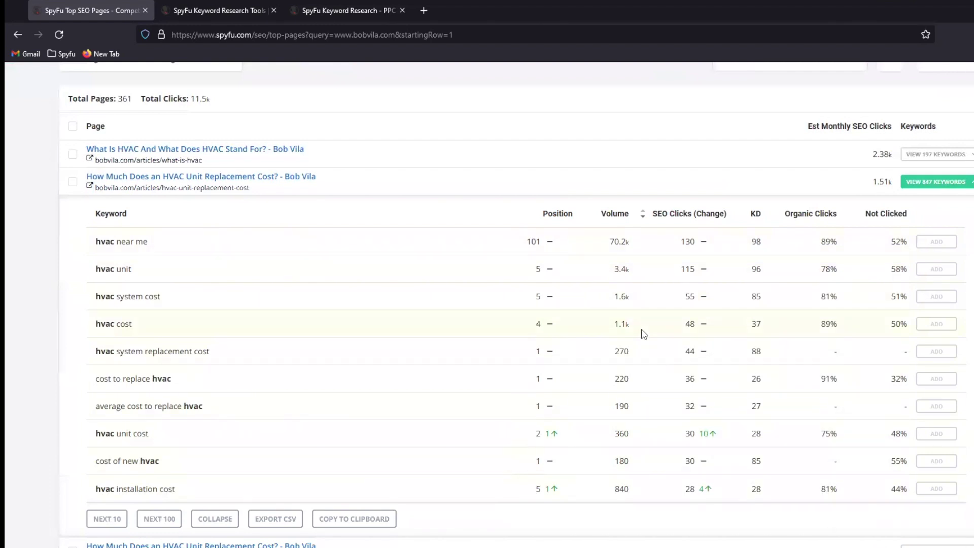
pyautogui.scroll(-3, 644, 335)
pyautogui.scroll(3, 644, 335)
# - Collapse the keyword list and open the HVAC unit replacement article in a new tab
pyautogui.click(936, 181)
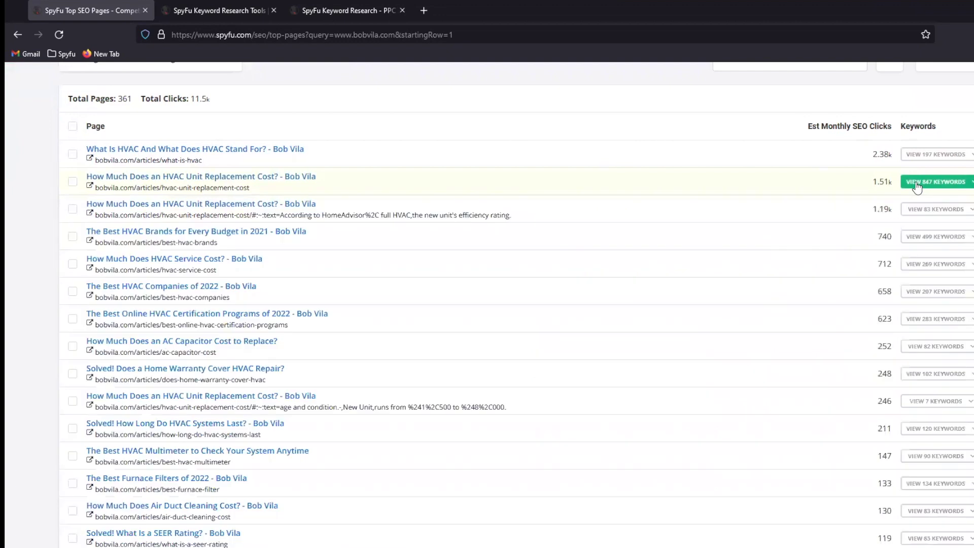
pyautogui.click(90, 186)
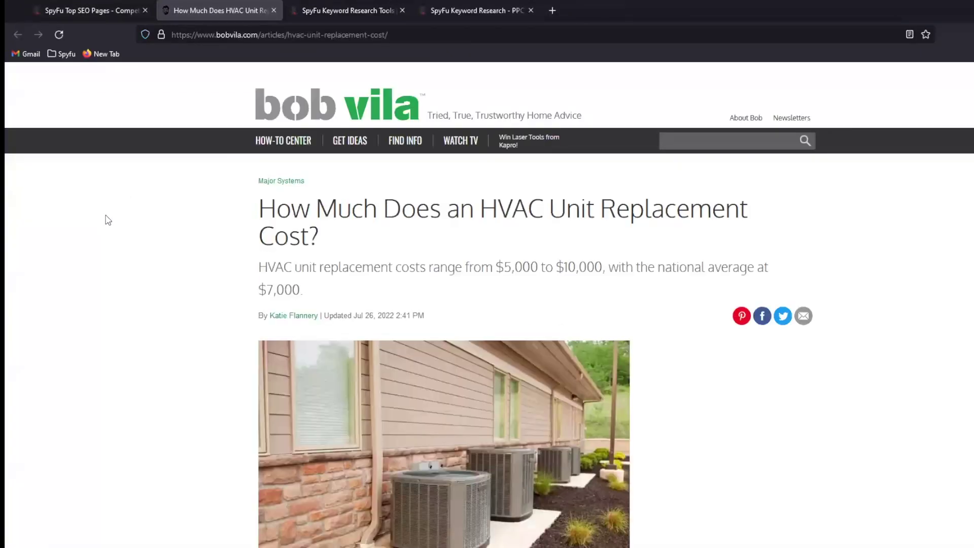
pyautogui.scroll(-6, 137, 244)
pyautogui.scroll(-12, 140, 246)
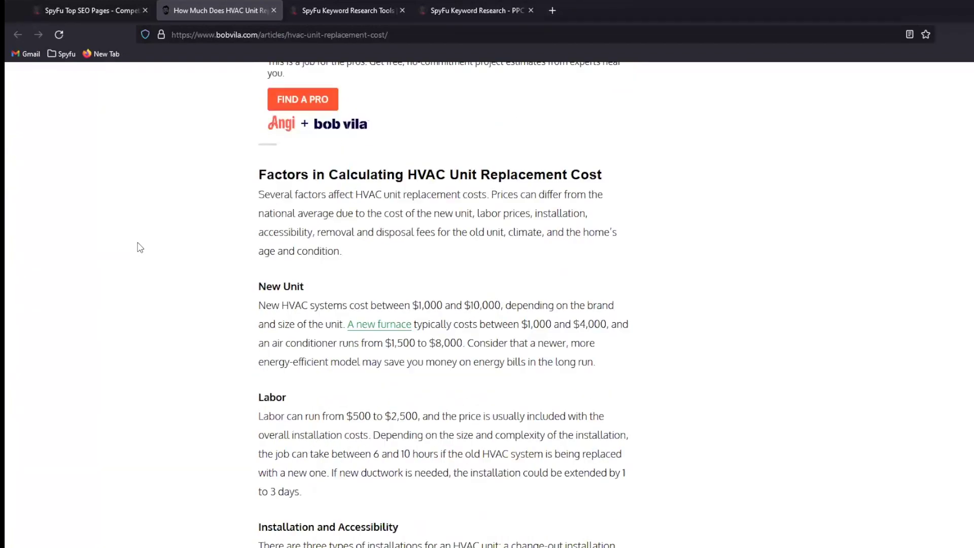
pyautogui.scroll(9, 138, 247)
pyautogui.scroll(5, 139, 248)
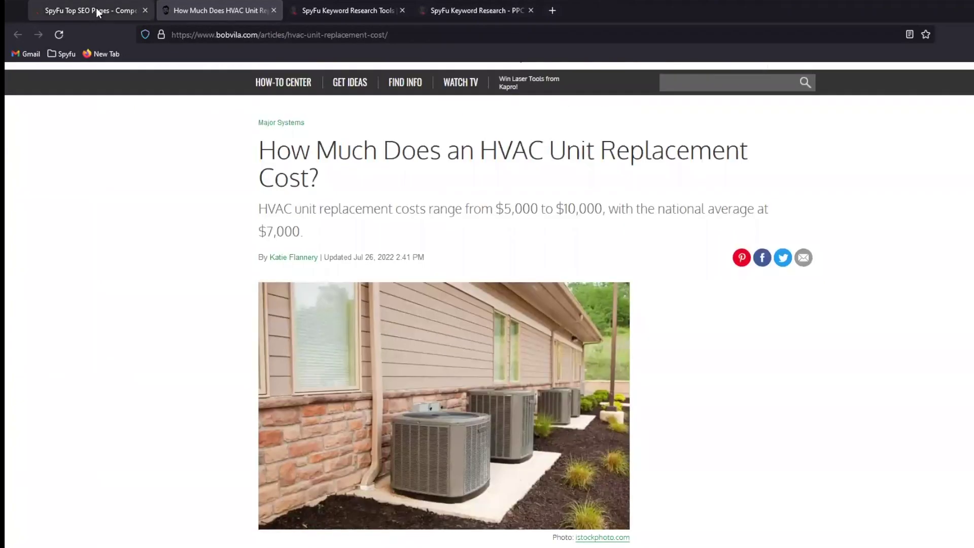
pyautogui.click(96, 8)
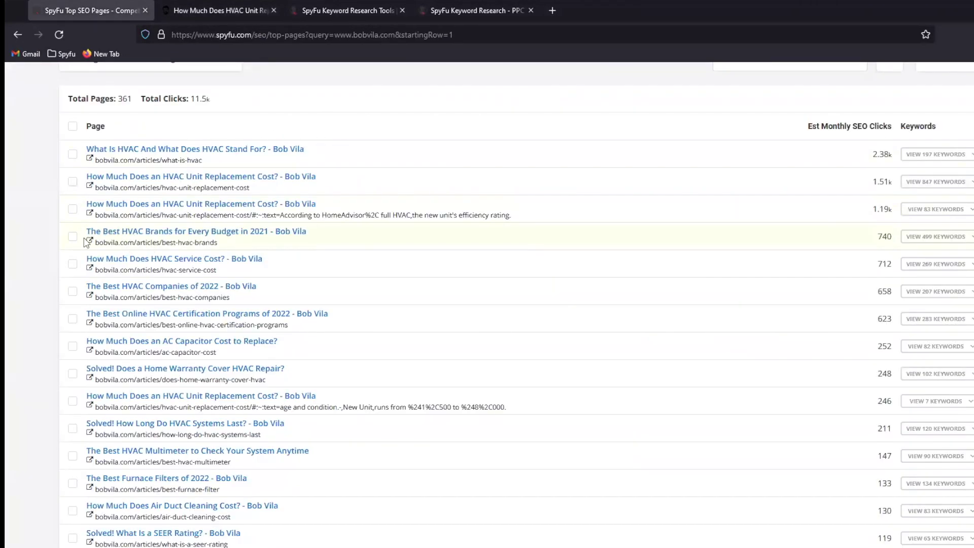
# - Open the HVAC certification and HVAC service cost articles in new tabs, then select the search domain
pyautogui.click(92, 267)
pyautogui.click(89, 13)
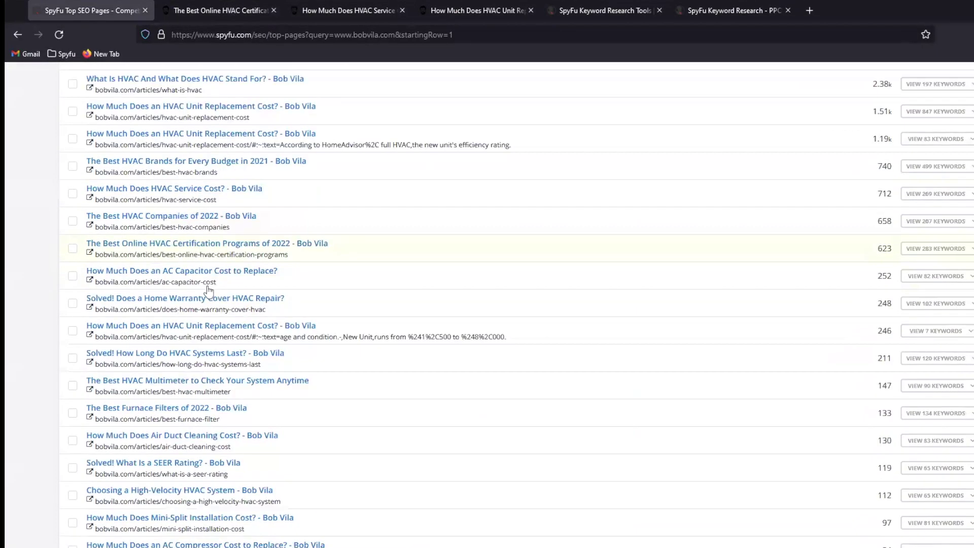
pyautogui.scroll(-1, 201, 289)
pyautogui.scroll(7, 200, 289)
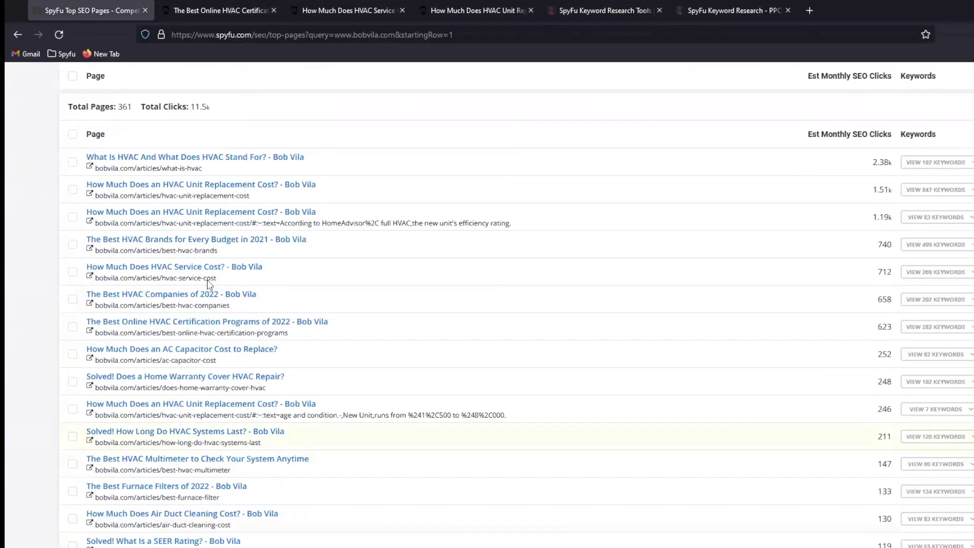
pyautogui.scroll(2, 478, 157)
pyautogui.moveTo(457, 158); pyautogui.dragTo(303, 169)
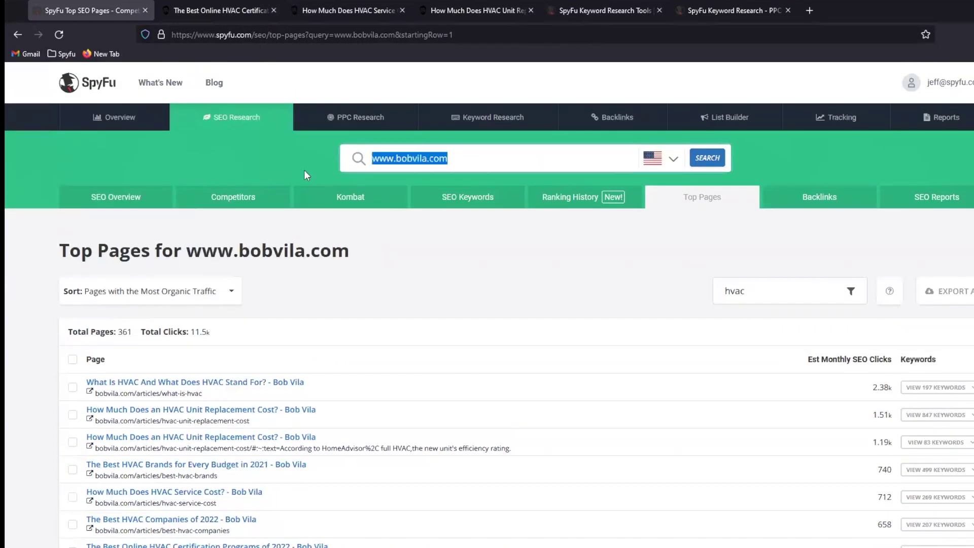
# - Load homeguide.com's Top Pages filtered by 'furnace': 358 pages, 8.72k total clicks
pyautogui.write('homegui')
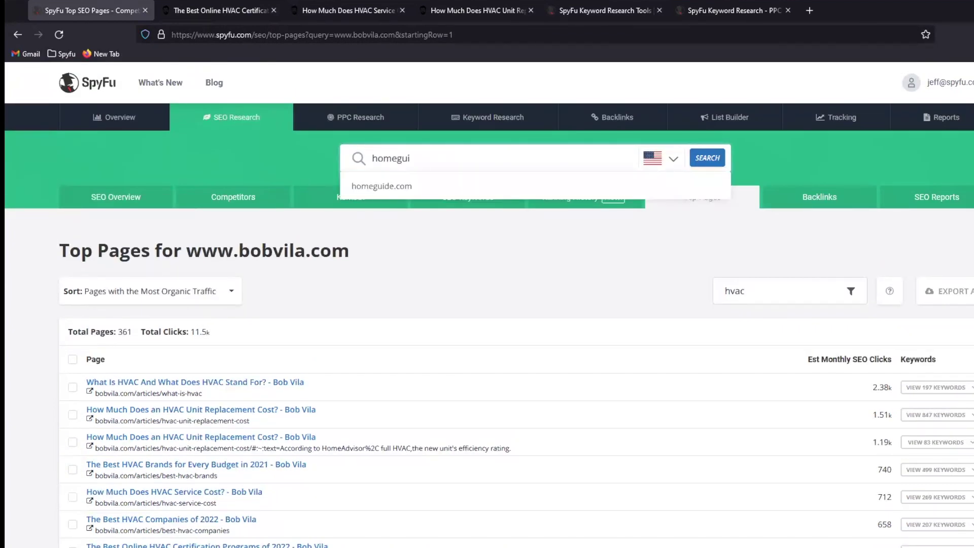
pyautogui.press('Down')
pyautogui.press('Return')
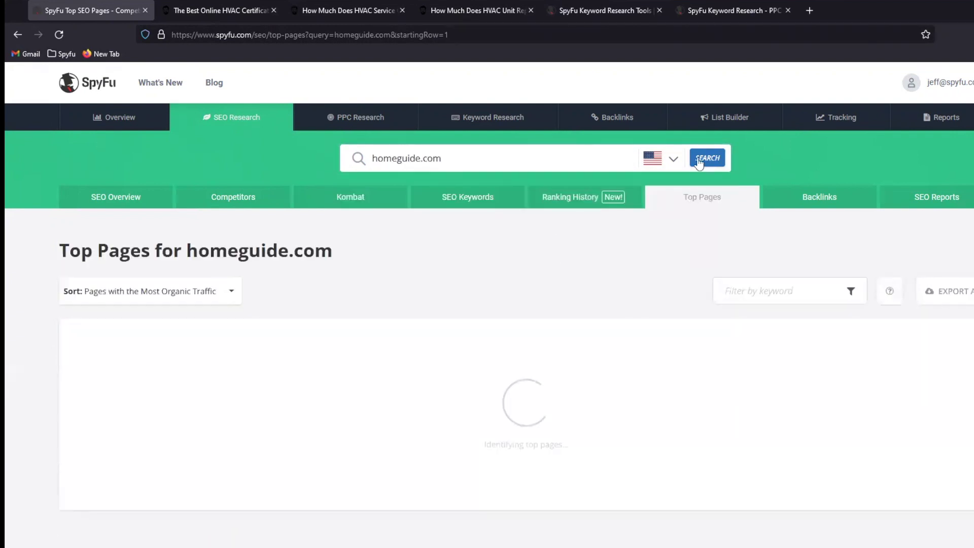
pyautogui.click(738, 287)
pyautogui.write('fu')
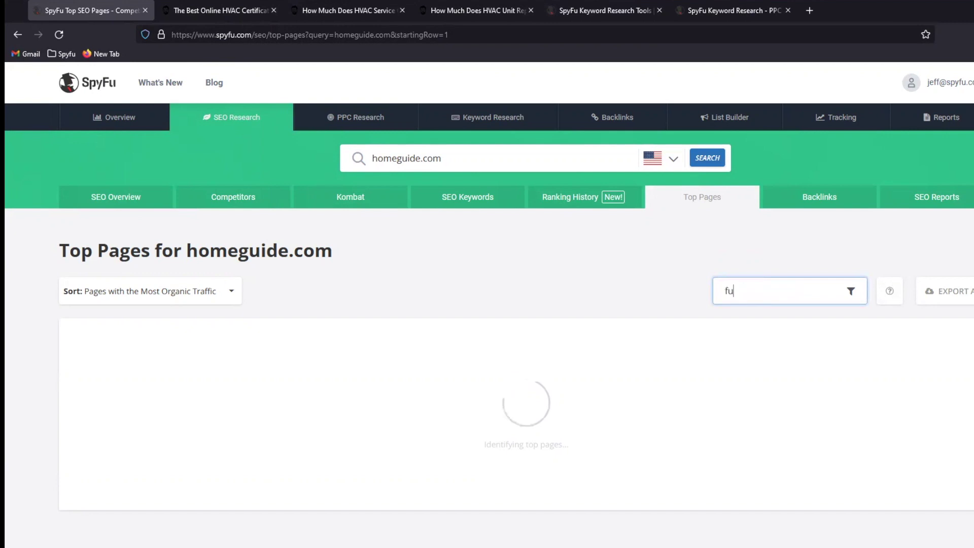
pyautogui.write('rnace')
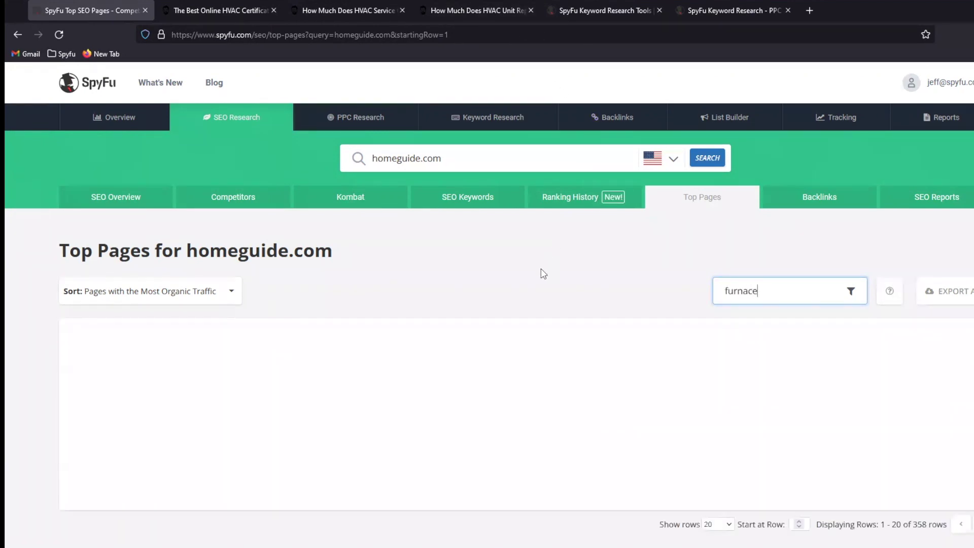
pyautogui.scroll(-3, 528, 272)
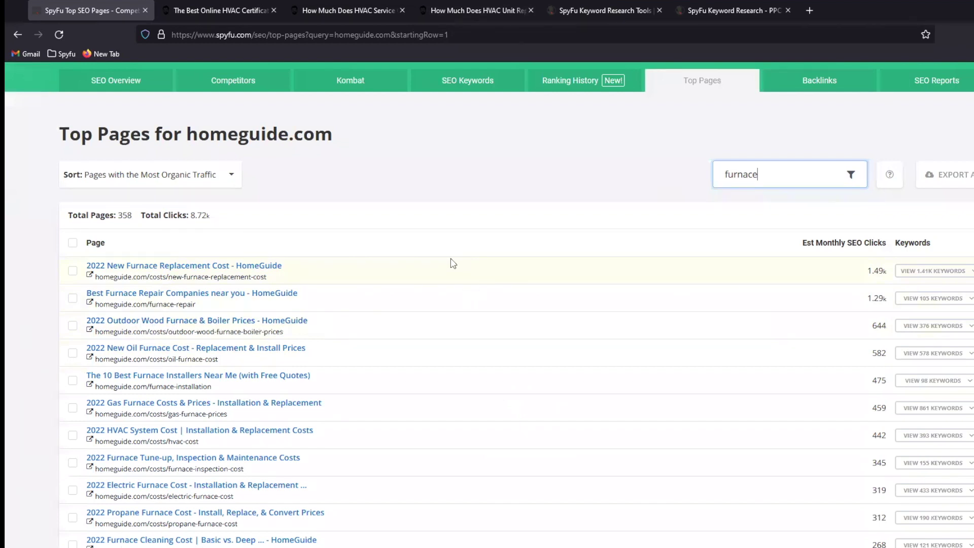
pyautogui.scroll(3, 477, 274)
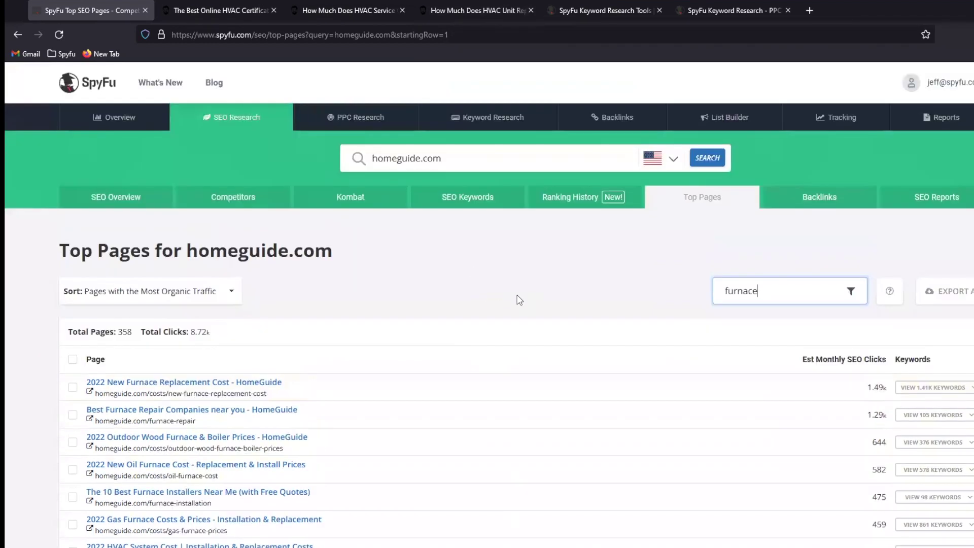